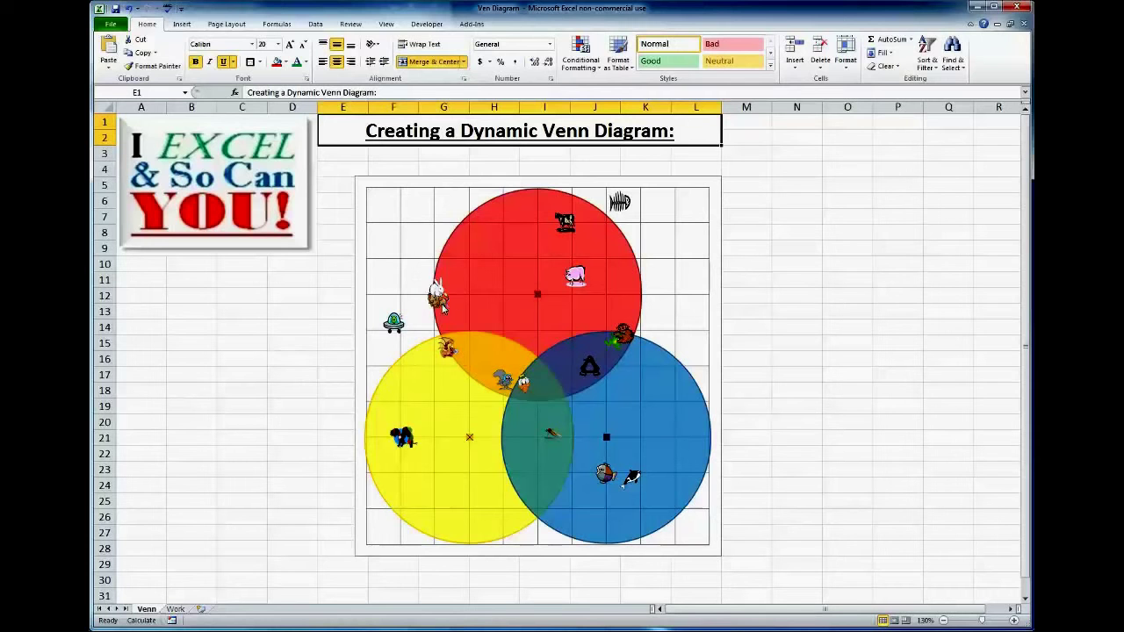
From an empty cell beside the chart, recalculate twice with F9 to move the animal points to new random spots.
{"action": "mouse_move", "coordinate": [441, 305]}
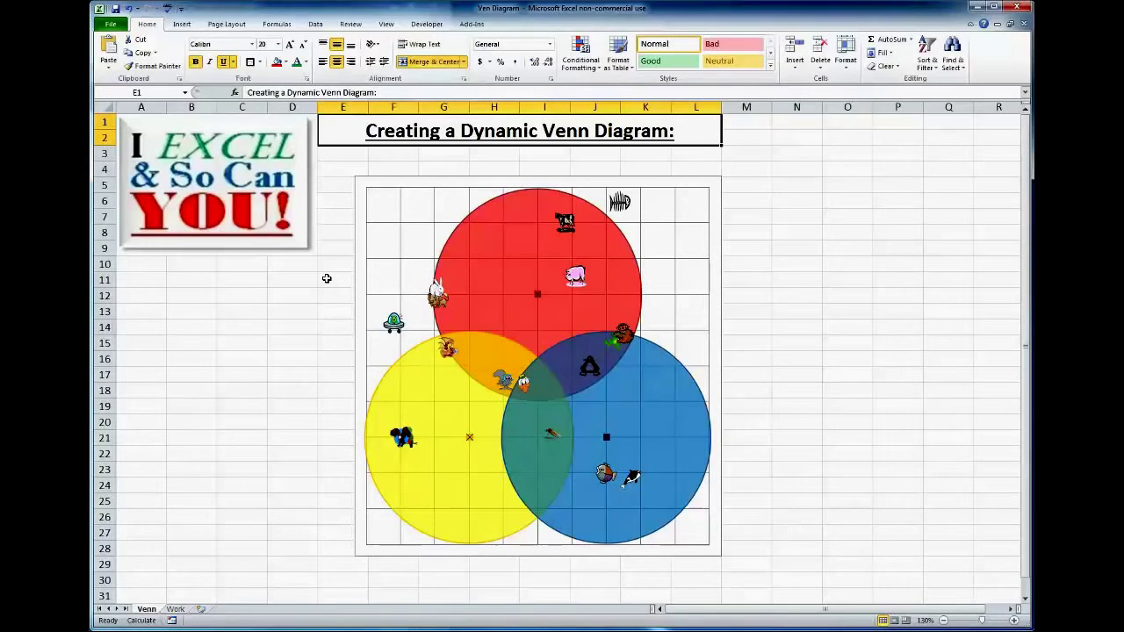
{"action": "left_click", "coordinate": [747, 326]}
{"action": "left_click", "coordinate": [735, 312]}
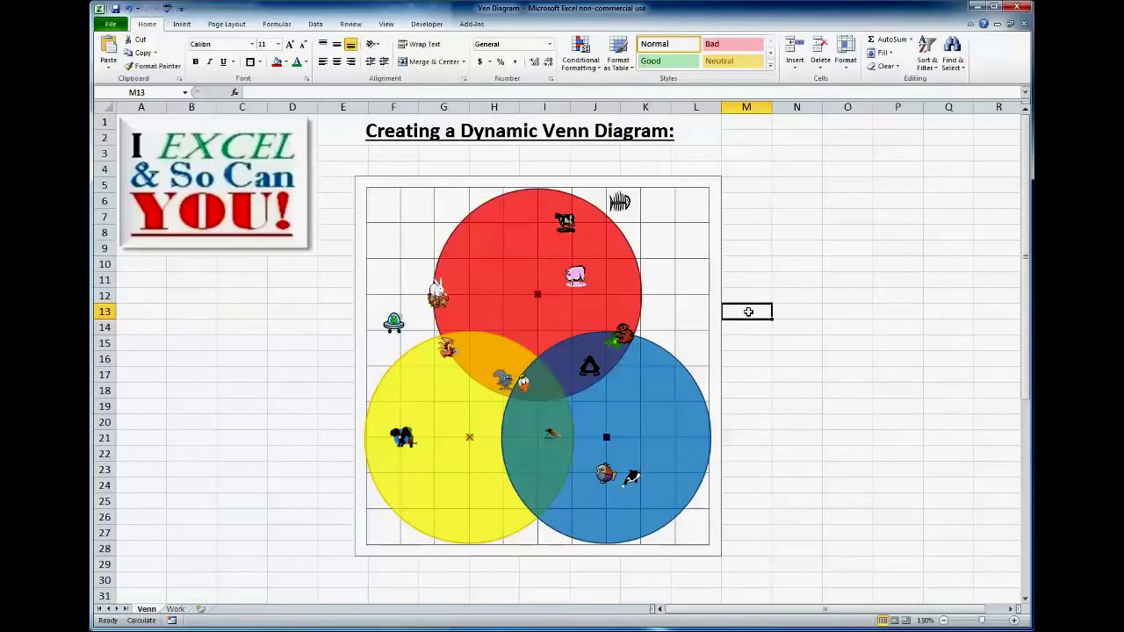
{"action": "key", "text": "F9"}
{"action": "key", "text": "F9"}
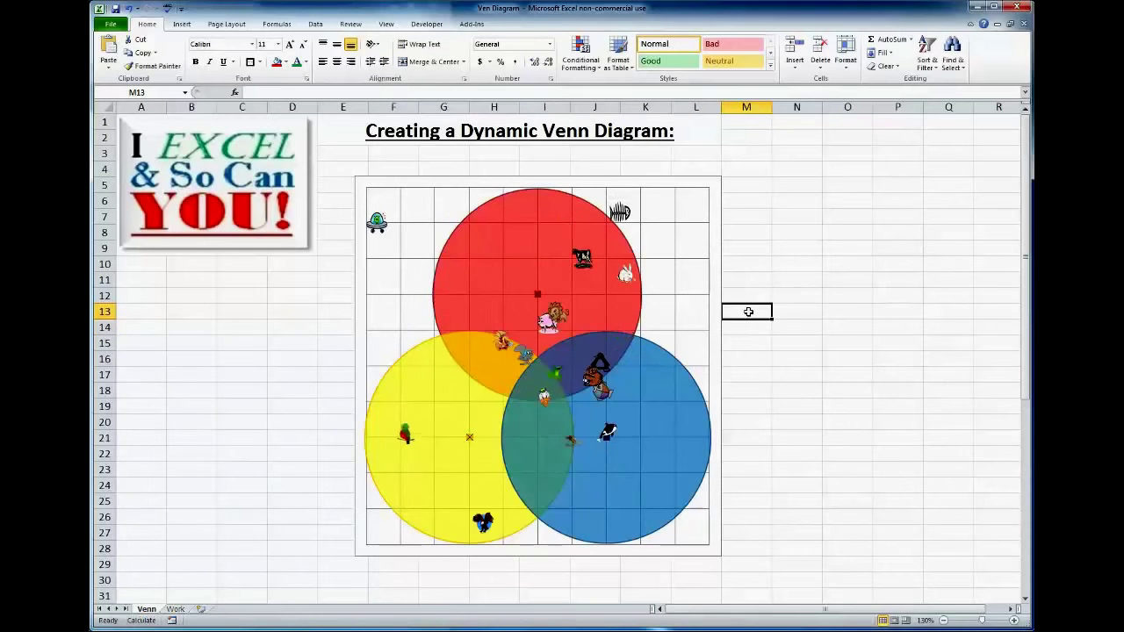
{"action": "key", "text": "F9"}
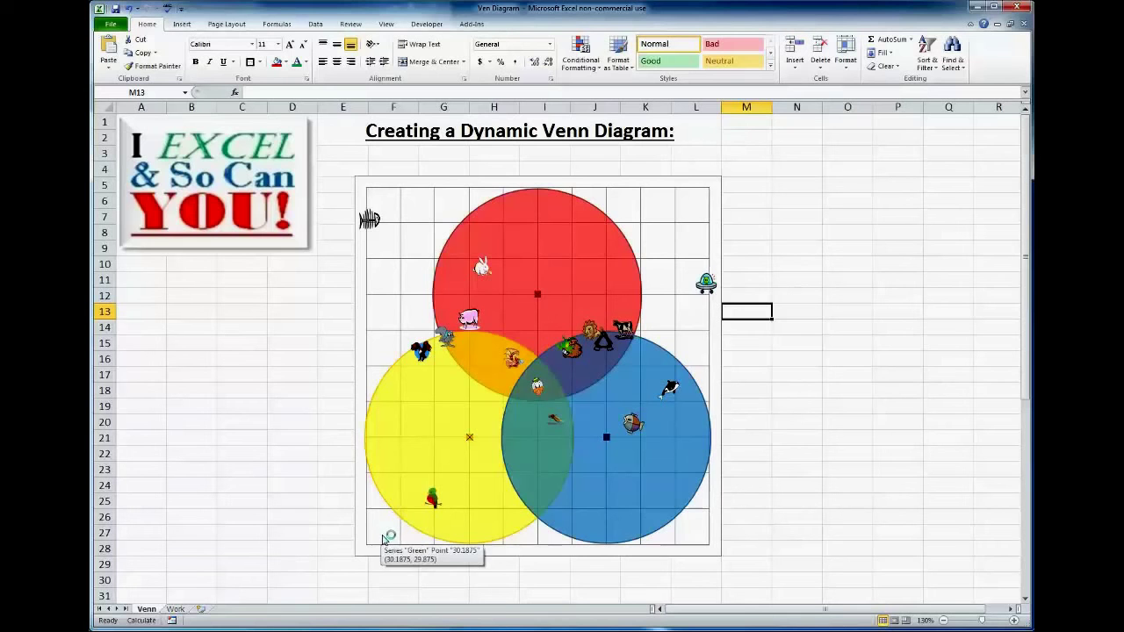
{"action": "mouse_move", "coordinate": [485, 270]}
{"action": "mouse_move", "coordinate": [578, 266]}
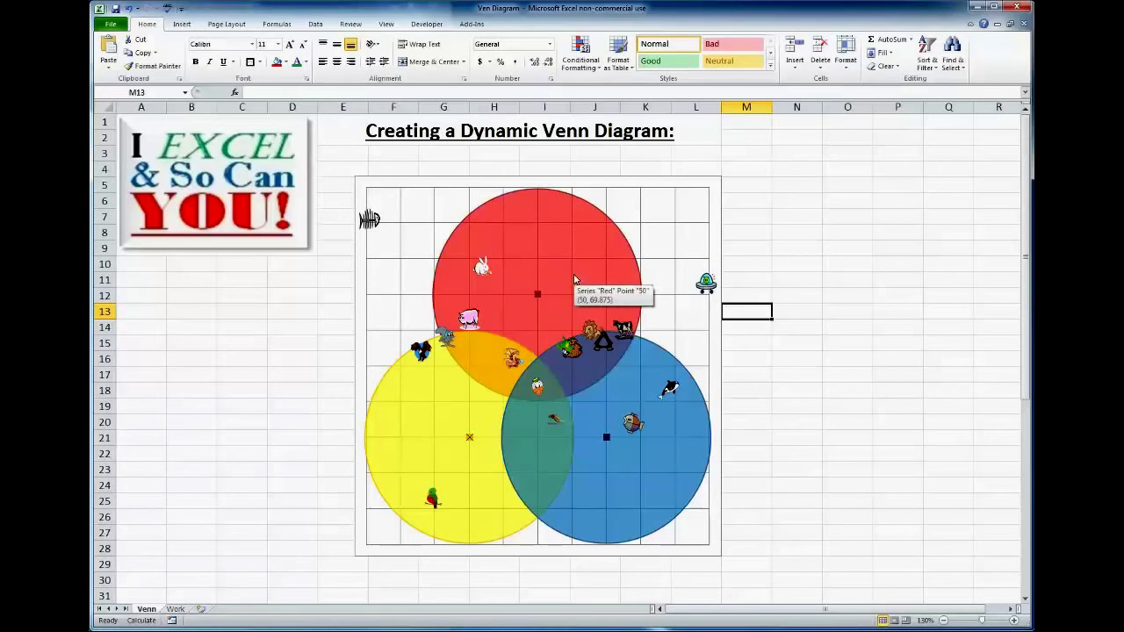
{"action": "mouse_move", "coordinate": [444, 432]}
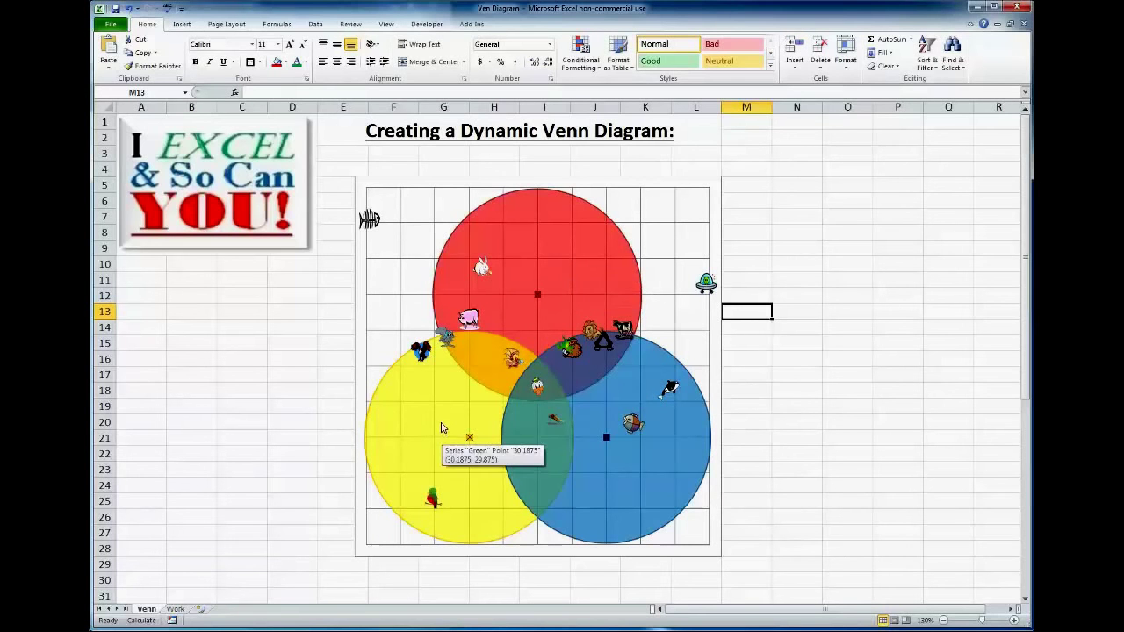
{"action": "mouse_move", "coordinate": [669, 455]}
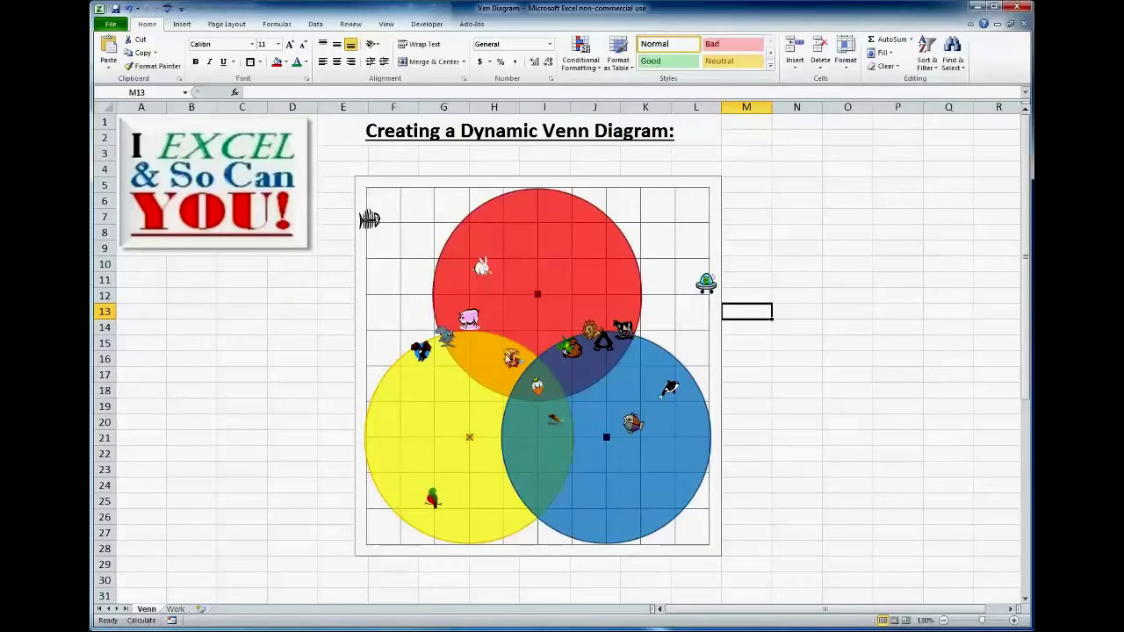
Recalculate three more times with F9 to reshuffle the animal markers across the Venn circles.
{"action": "mouse_move", "coordinate": [544, 376]}
{"action": "mouse_move", "coordinate": [618, 313]}
{"action": "mouse_move", "coordinate": [371, 223]}
{"action": "key", "text": "F9"}
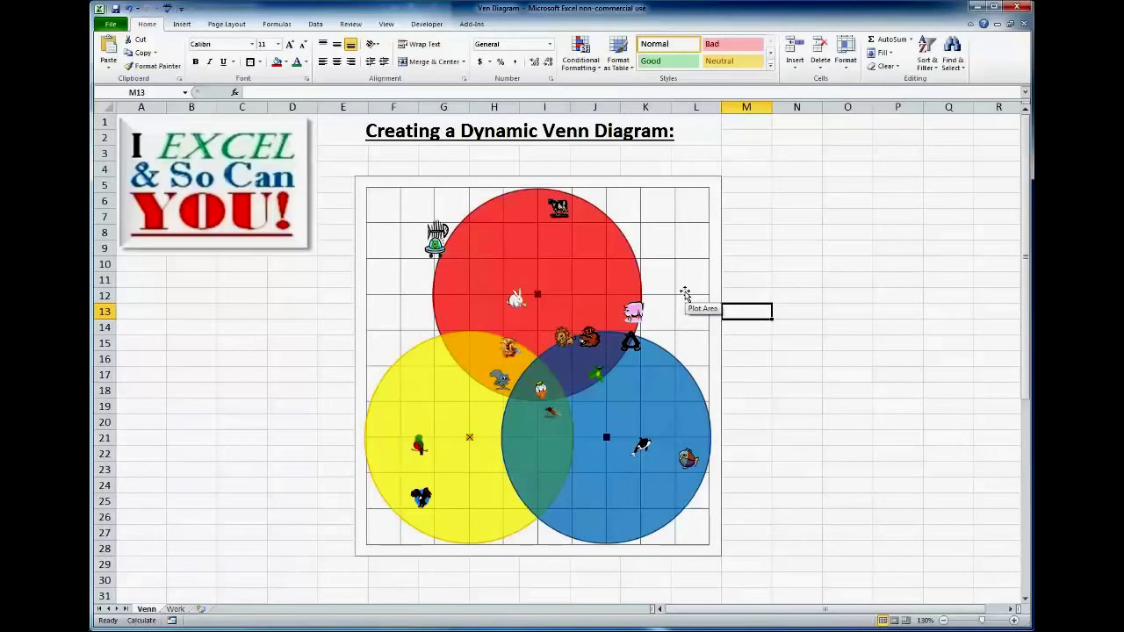
{"action": "key", "text": "F9"}
{"action": "key", "text": "F9"}
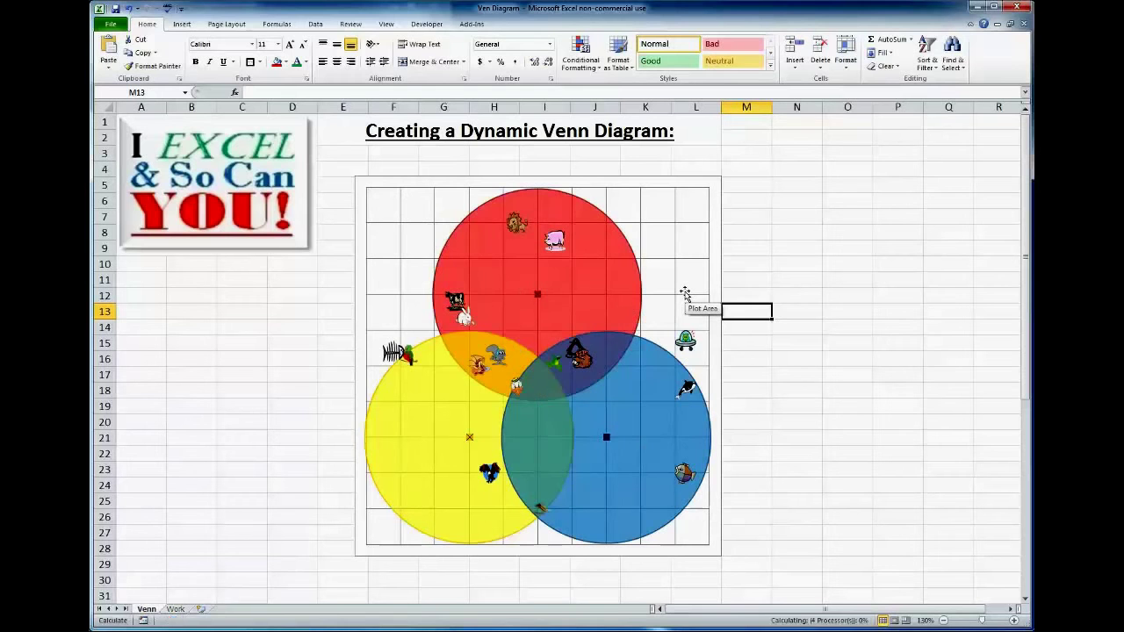
{"action": "key", "text": "F9"}
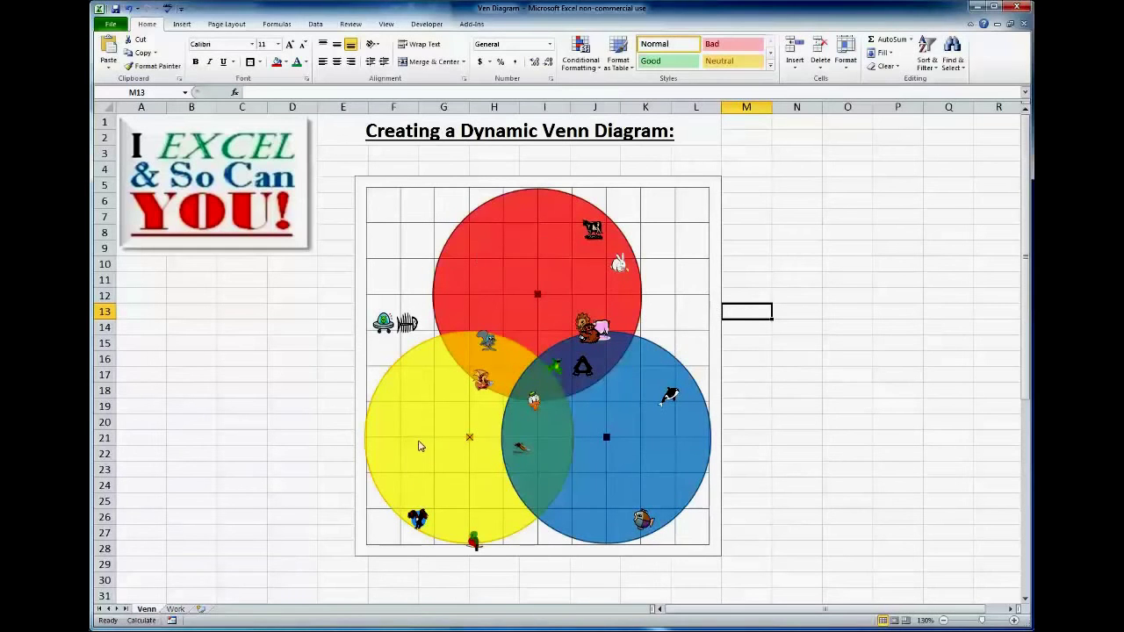
{"action": "mouse_move", "coordinate": [517, 276]}
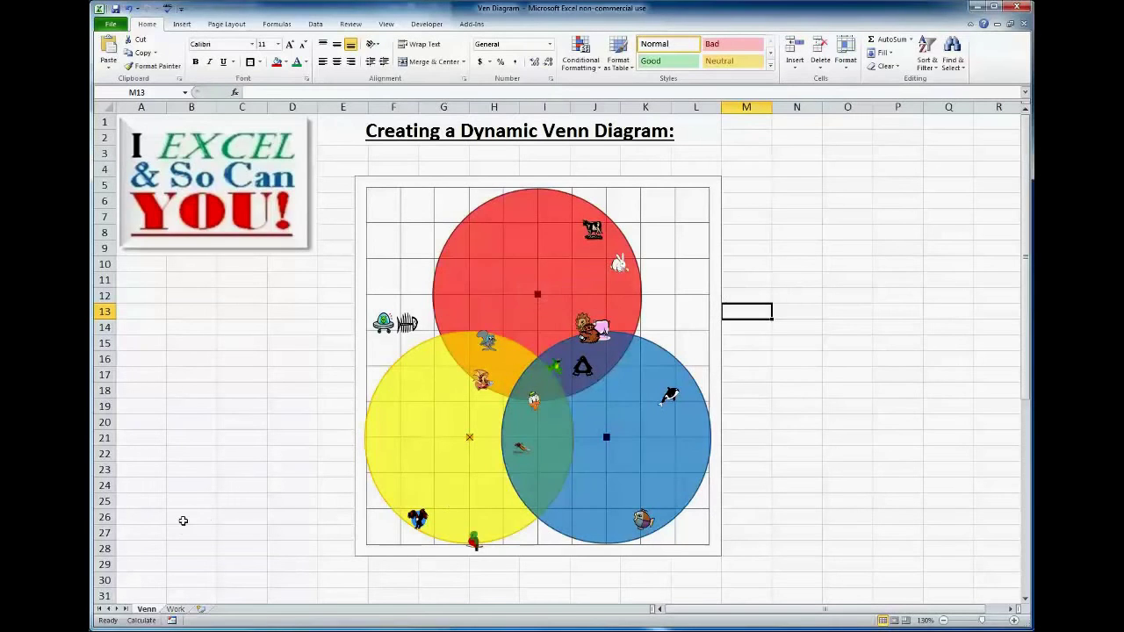
On the Work sheet, draw a trial oval below the diagram, then delete it.
{"action": "left_click", "coordinate": [176, 608]}
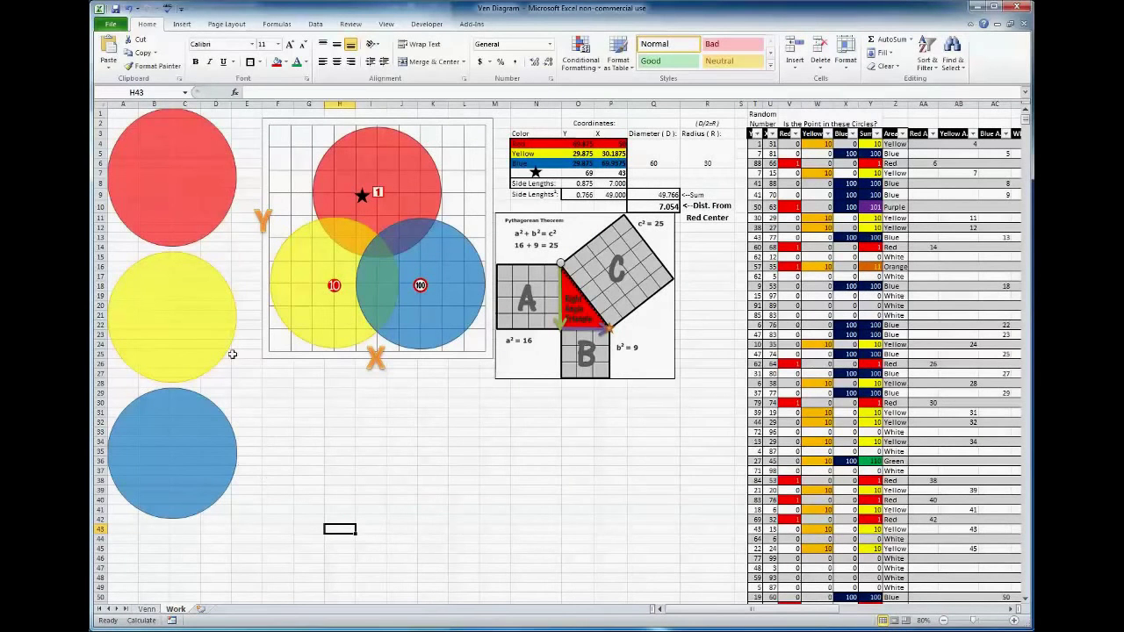
{"action": "left_click", "coordinate": [181, 24]}
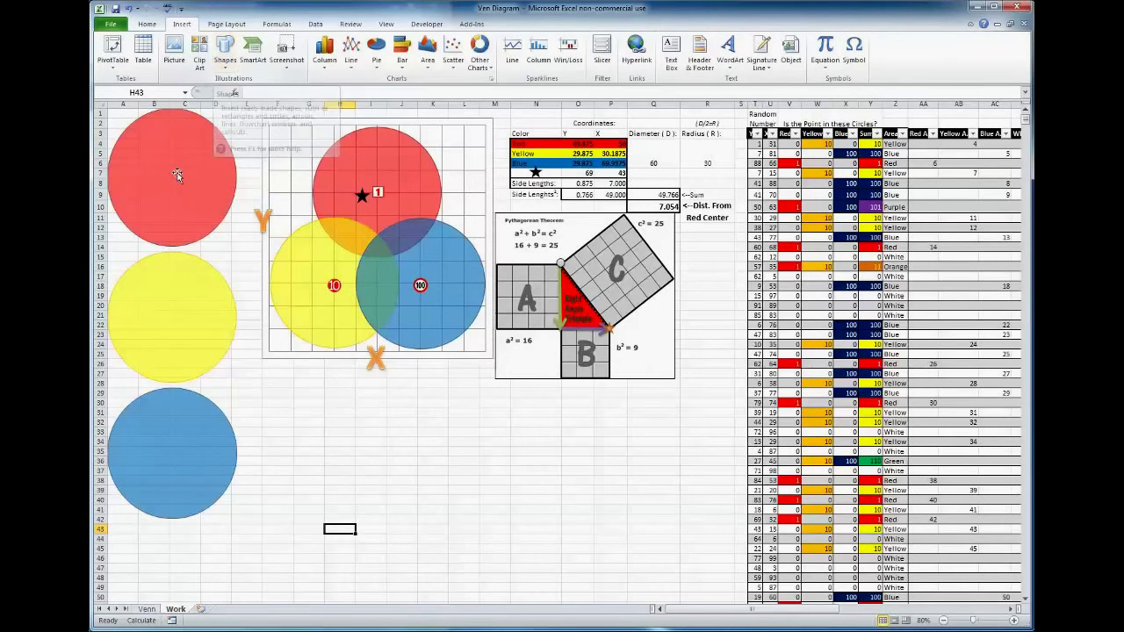
{"action": "left_click", "coordinate": [226, 55]}
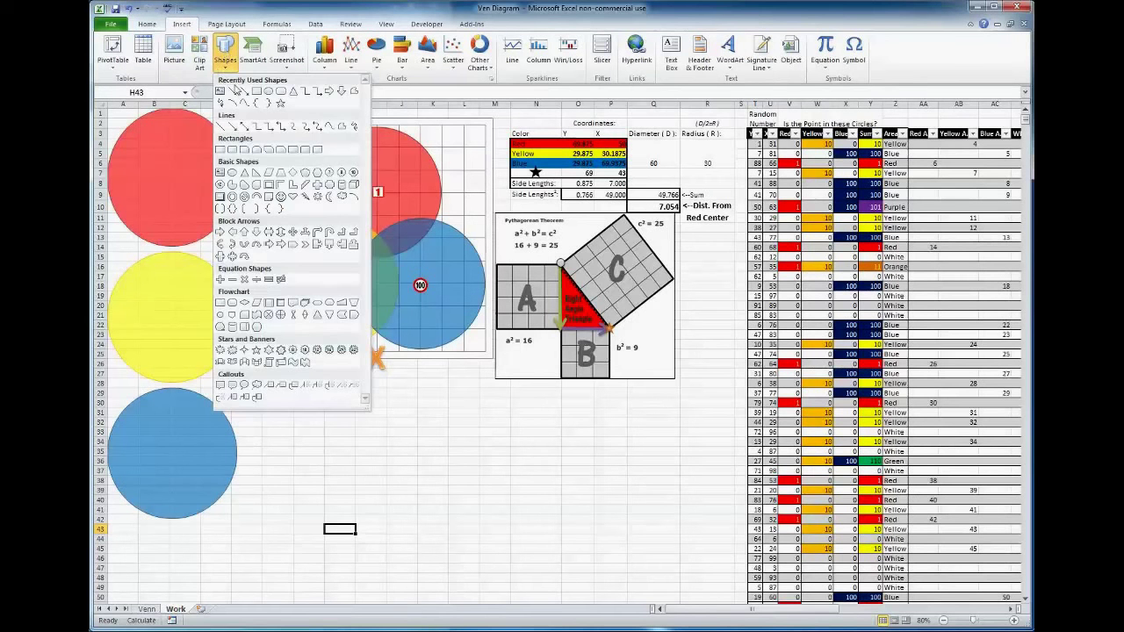
{"action": "left_click", "coordinate": [269, 93]}
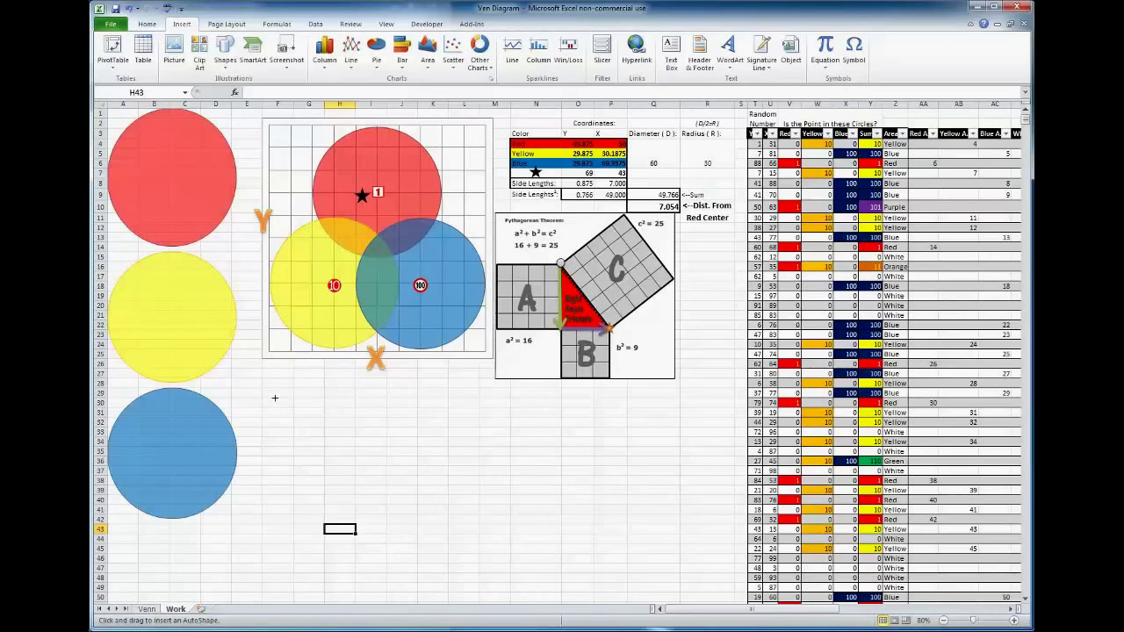
{"action": "mouse_move", "coordinate": [274, 398]}
{"action": "left_mouse_down"}
{"action": "mouse_move", "coordinate": [376, 477]}
{"action": "mouse_move", "coordinate": [503, 475]}
{"action": "left_mouse_up"}
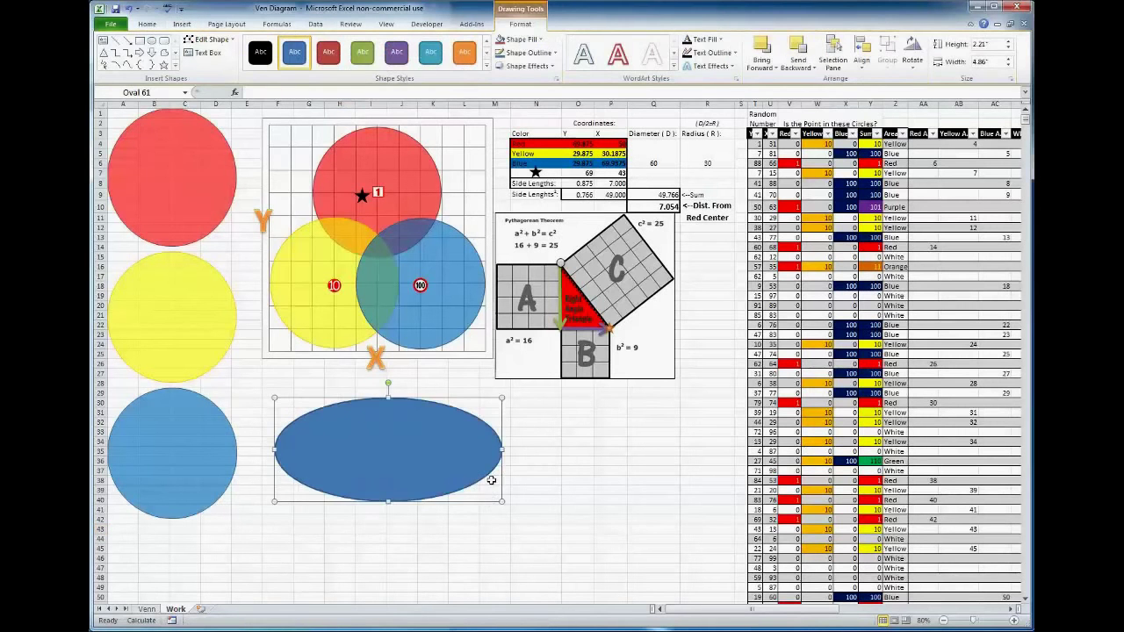
{"action": "key", "text": "Delete"}
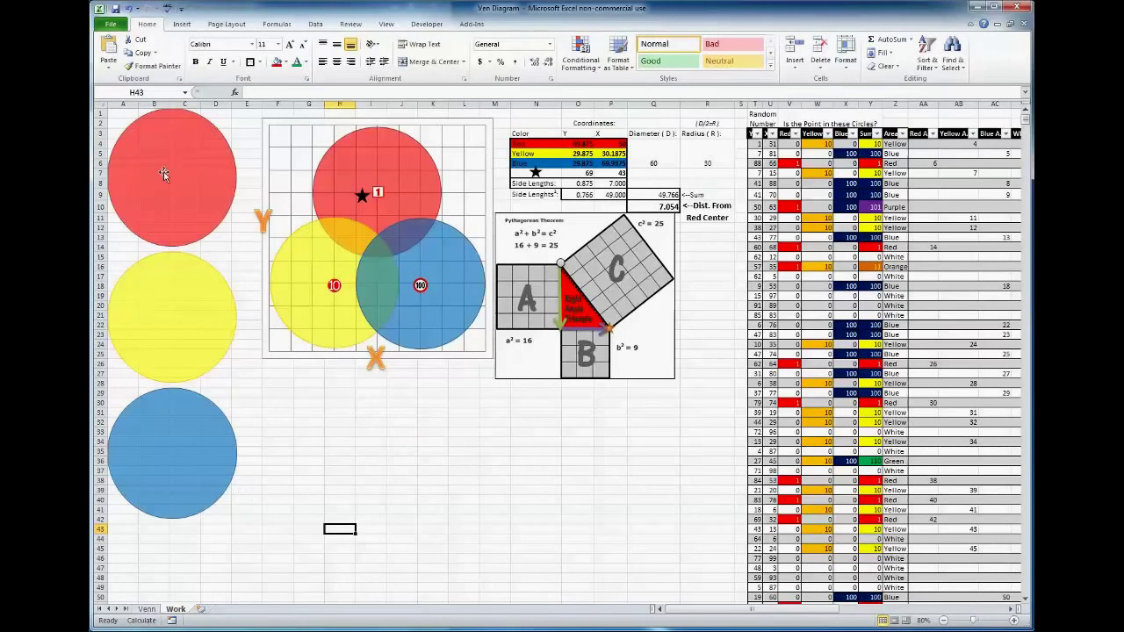
Draw a perfect blue circle below the diagram and paste two copies beside it.
{"action": "left_click", "coordinate": [182, 24]}
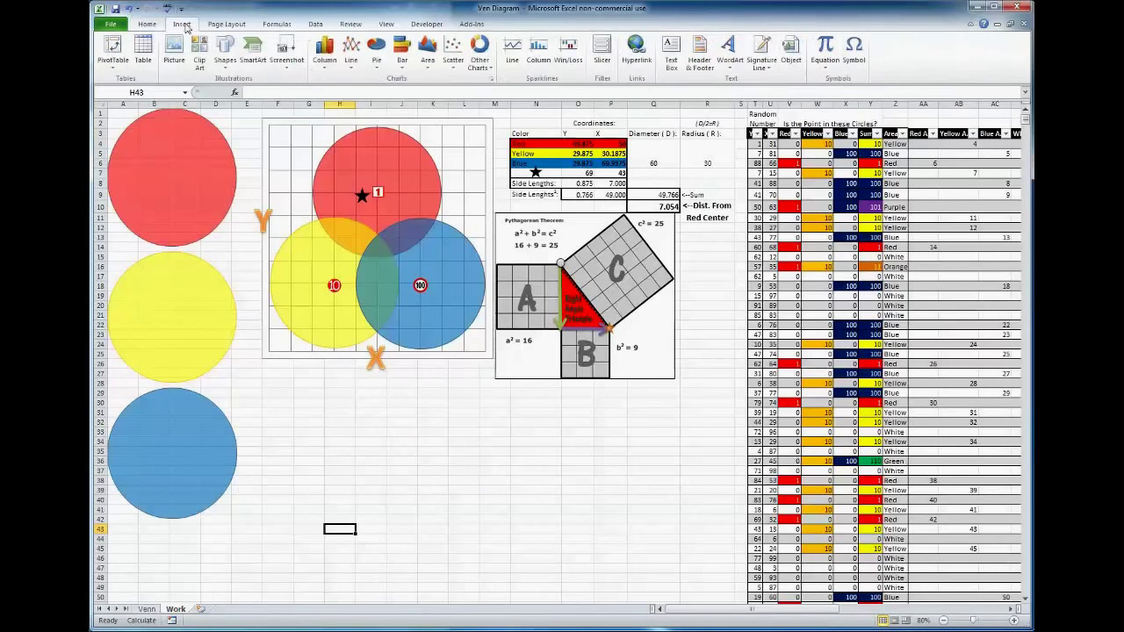
{"action": "left_click", "coordinate": [225, 49]}
{"action": "left_click", "coordinate": [259, 103]}
{"action": "left_click_drag", "start_coordinate": [296, 407], "coordinate": [409, 520]}
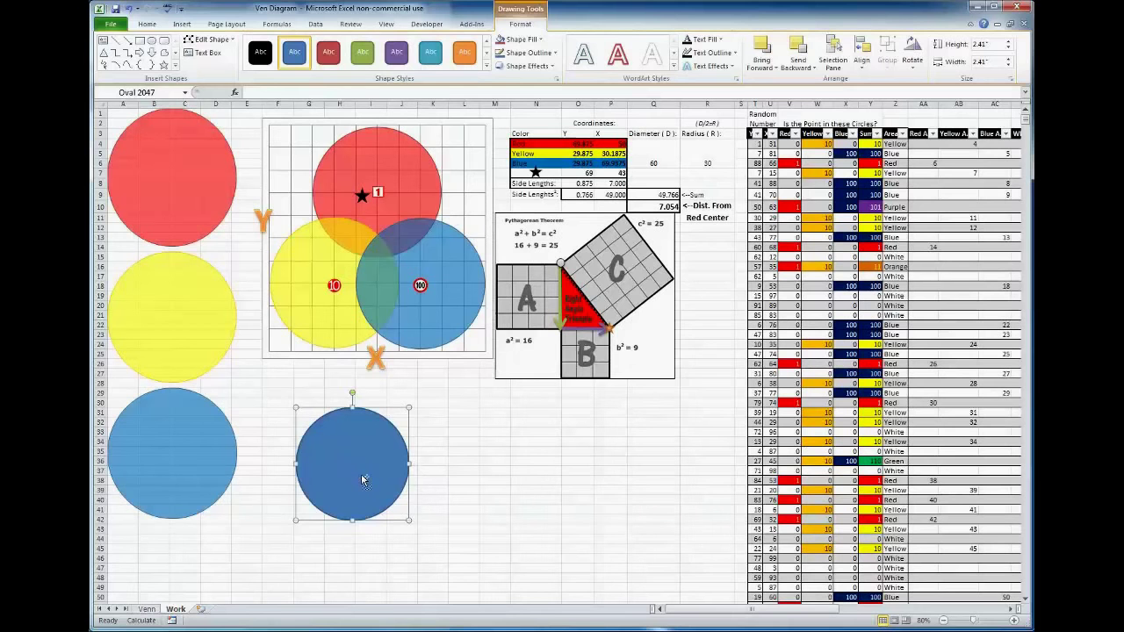
{"action": "left_click", "coordinate": [449, 424]}
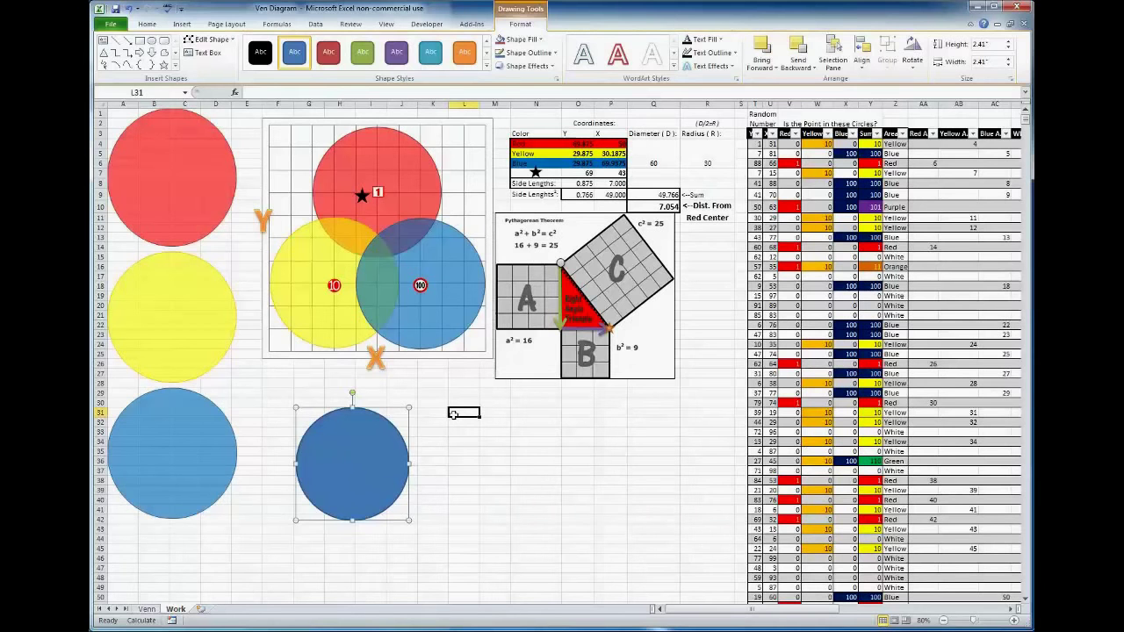
{"action": "key", "text": "ctrl+v"}
{"action": "left_click", "coordinate": [598, 424]}
{"action": "key", "text": "ctrl+v"}
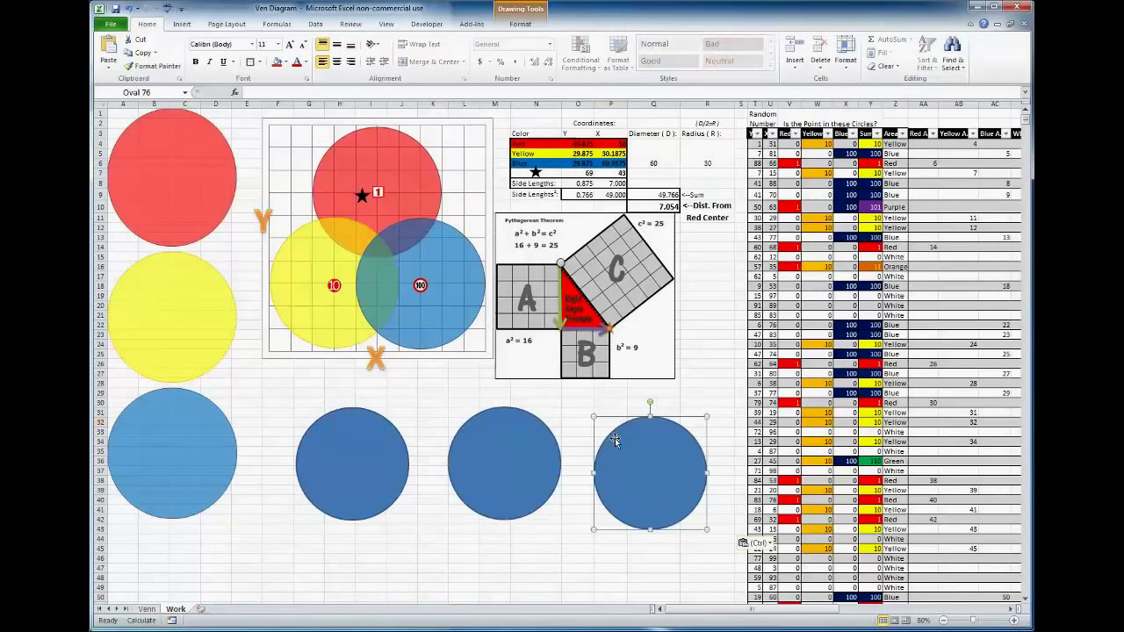
{"action": "left_click", "coordinate": [375, 470]}
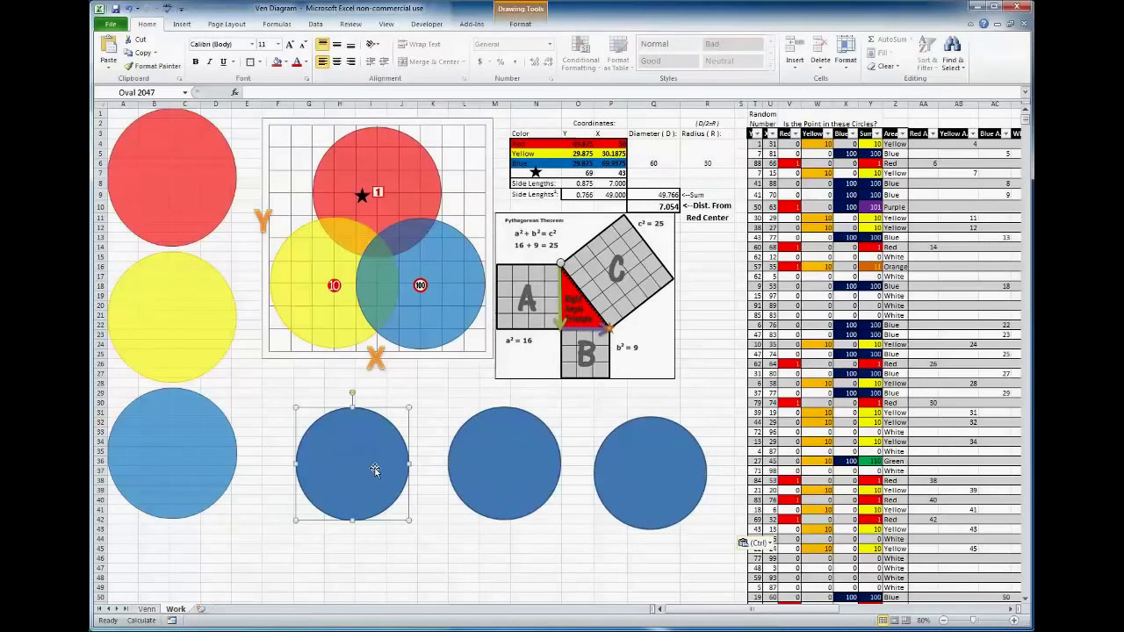
Give the first circle a solid red fill and a black outline.
{"action": "right_click", "coordinate": [375, 470]}
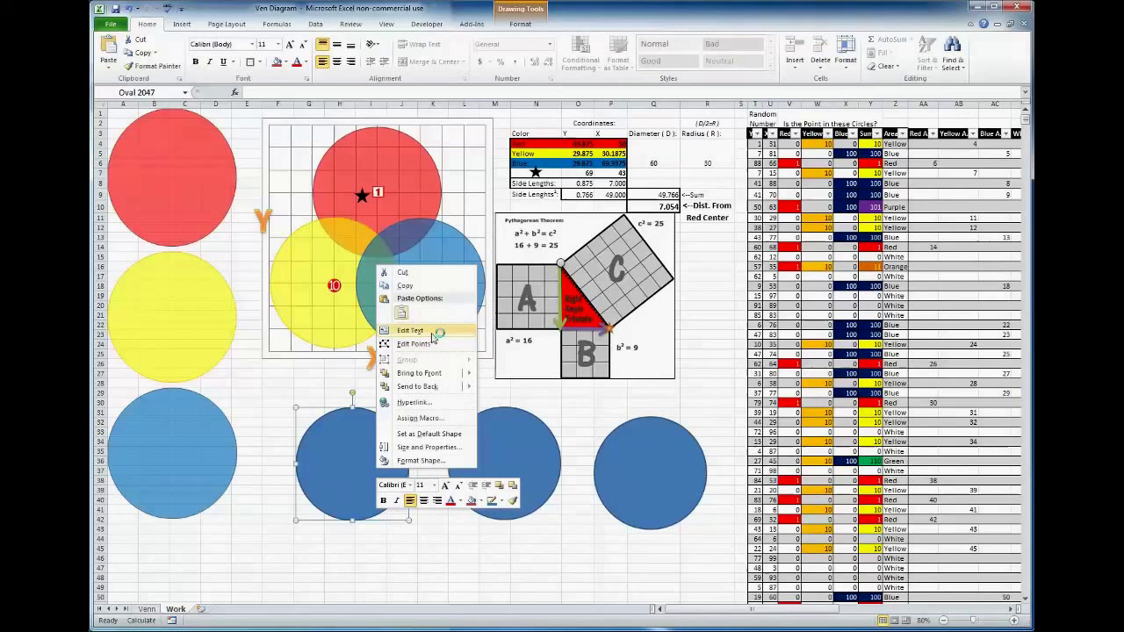
{"action": "left_click", "coordinate": [420, 461]}
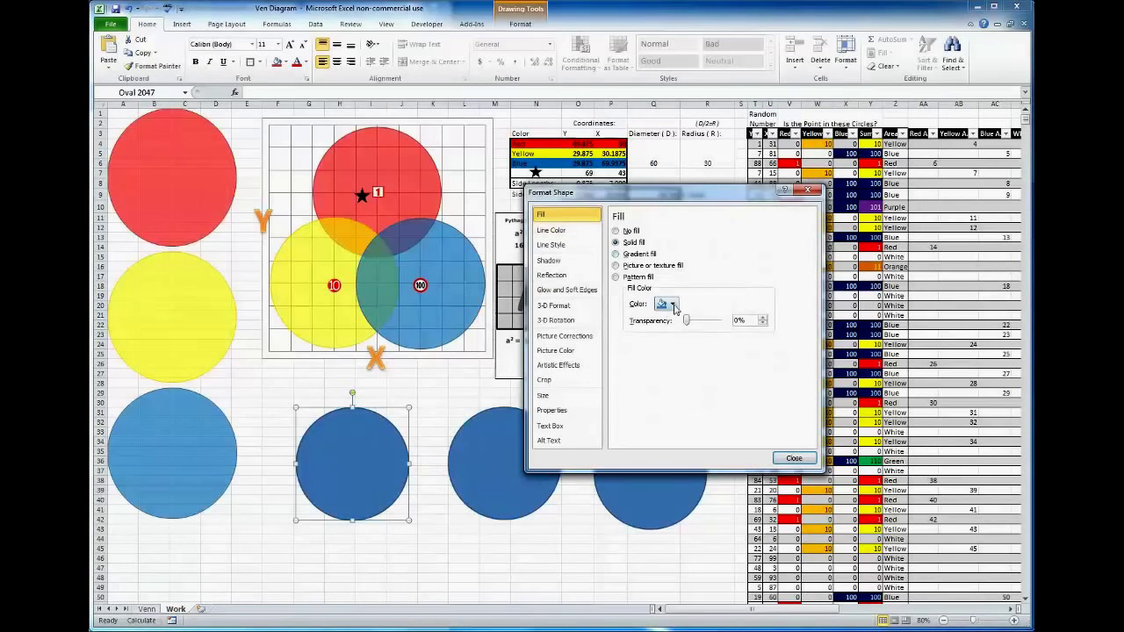
{"action": "left_click", "coordinate": [674, 305]}
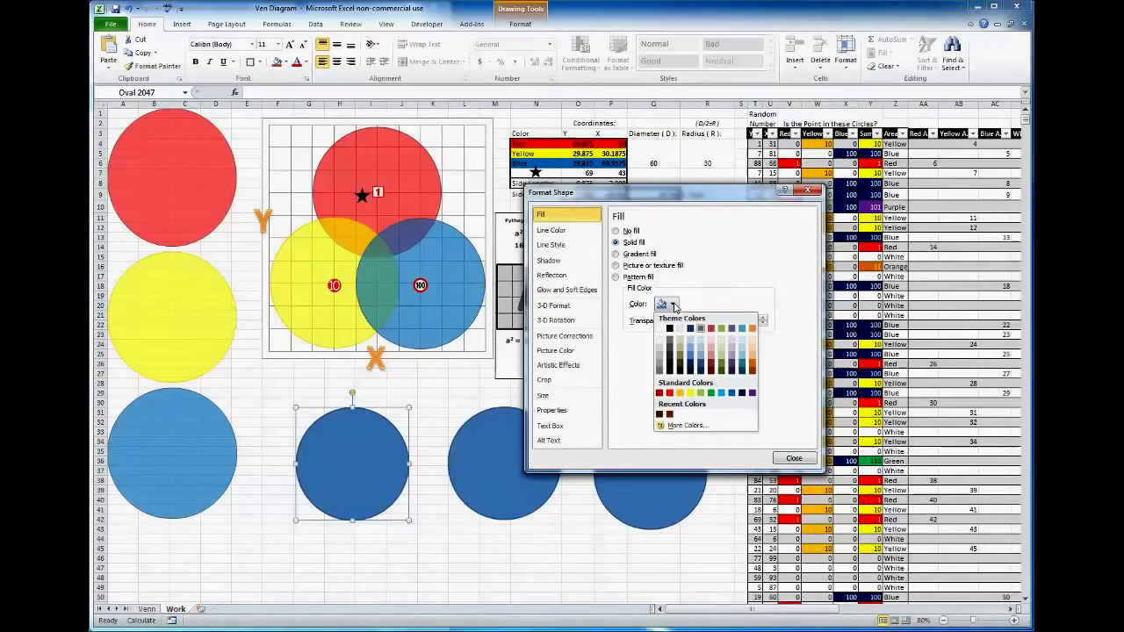
{"action": "left_click", "coordinate": [670, 393]}
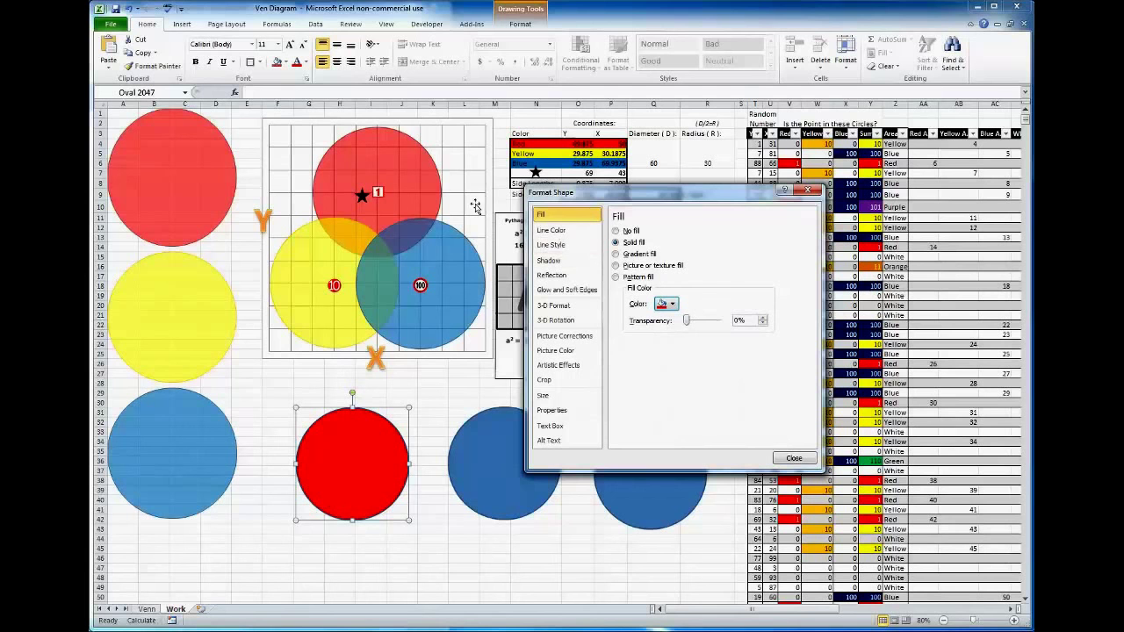
{"action": "left_click", "coordinate": [560, 234]}
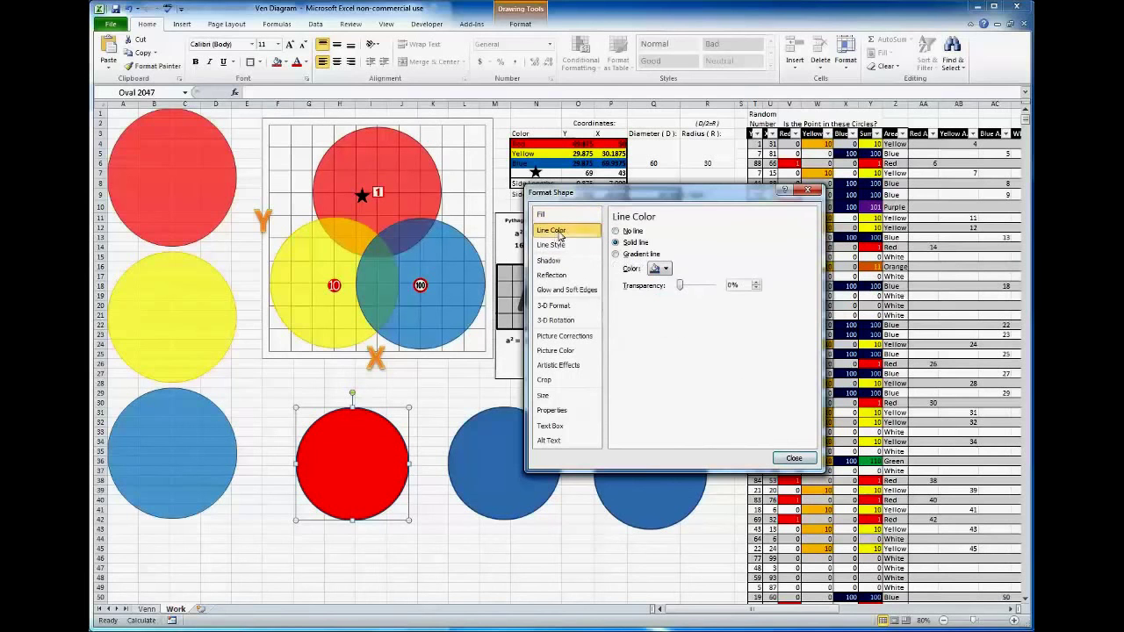
{"action": "left_click", "coordinate": [666, 270]}
{"action": "left_click", "coordinate": [663, 295]}
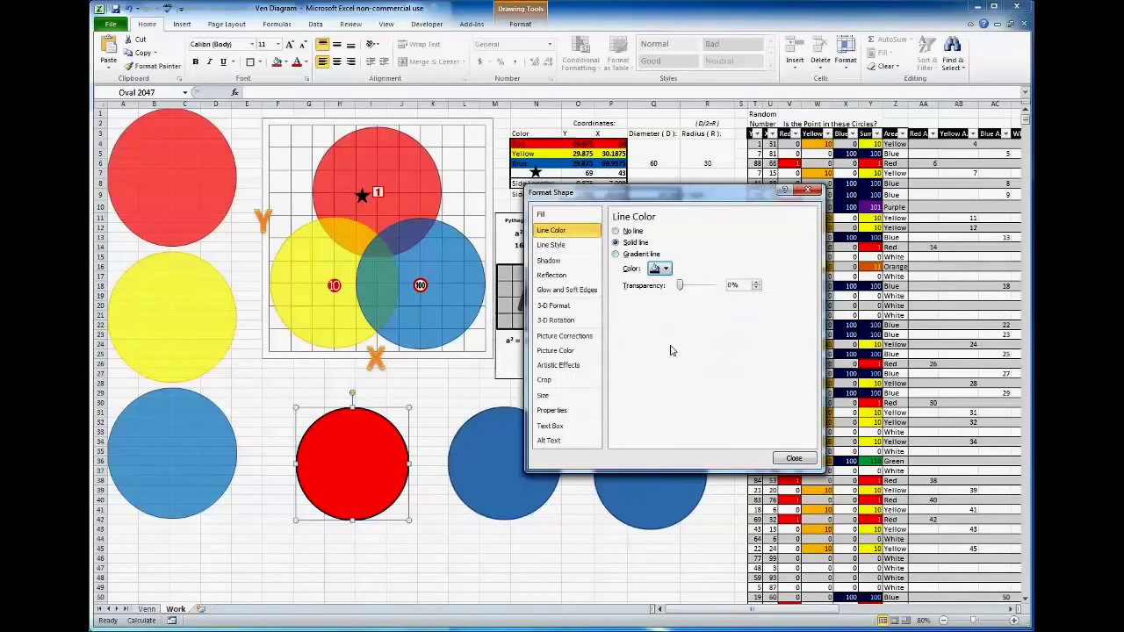
Set the circle's outline width to 1.25 pt and its red fill transparency to 40%.
{"action": "left_click", "coordinate": [584, 251]}
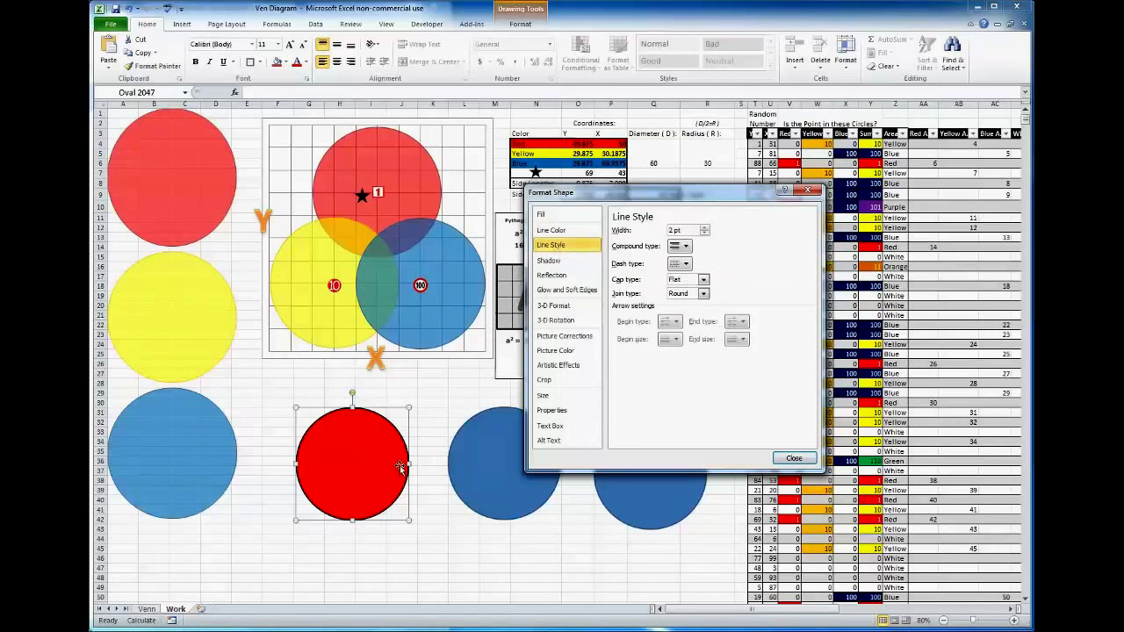
{"action": "left_click", "coordinate": [704, 234]}
{"action": "left_click", "coordinate": [704, 234]}
{"action": "left_click", "coordinate": [704, 234]}
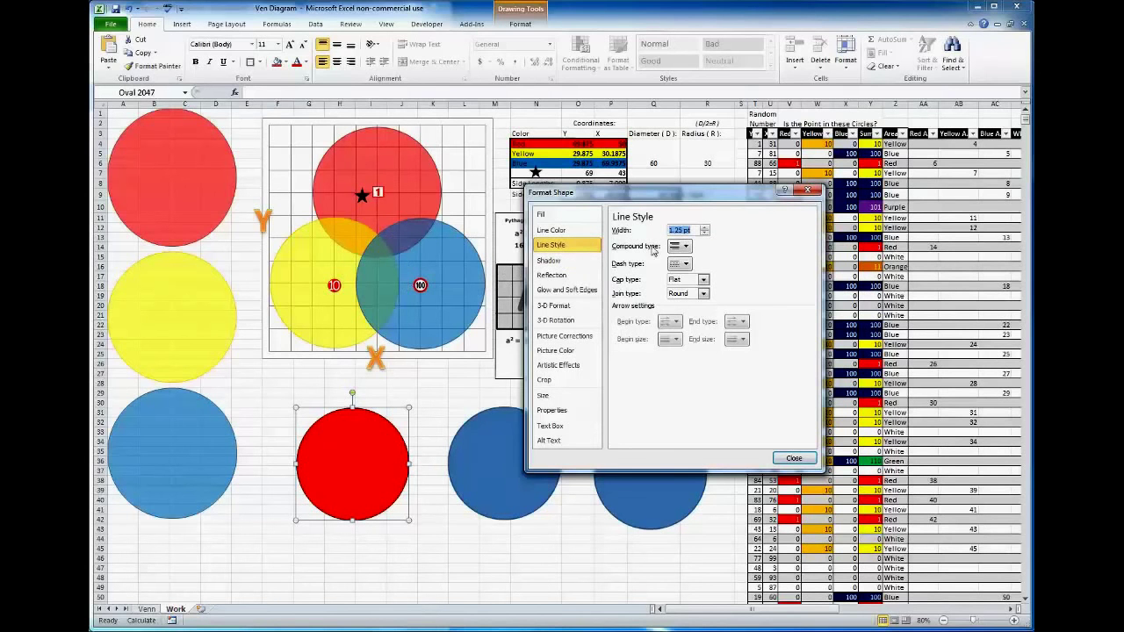
{"action": "left_click", "coordinate": [544, 216]}
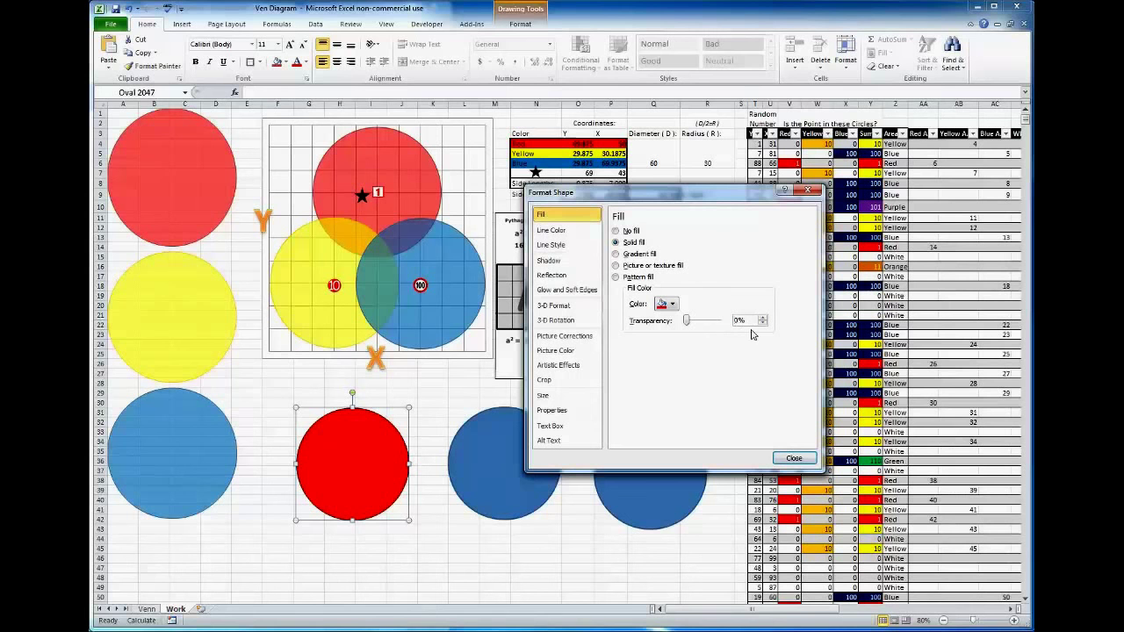
{"action": "left_click_drag", "start_coordinate": [687, 321], "coordinate": [700, 321]}
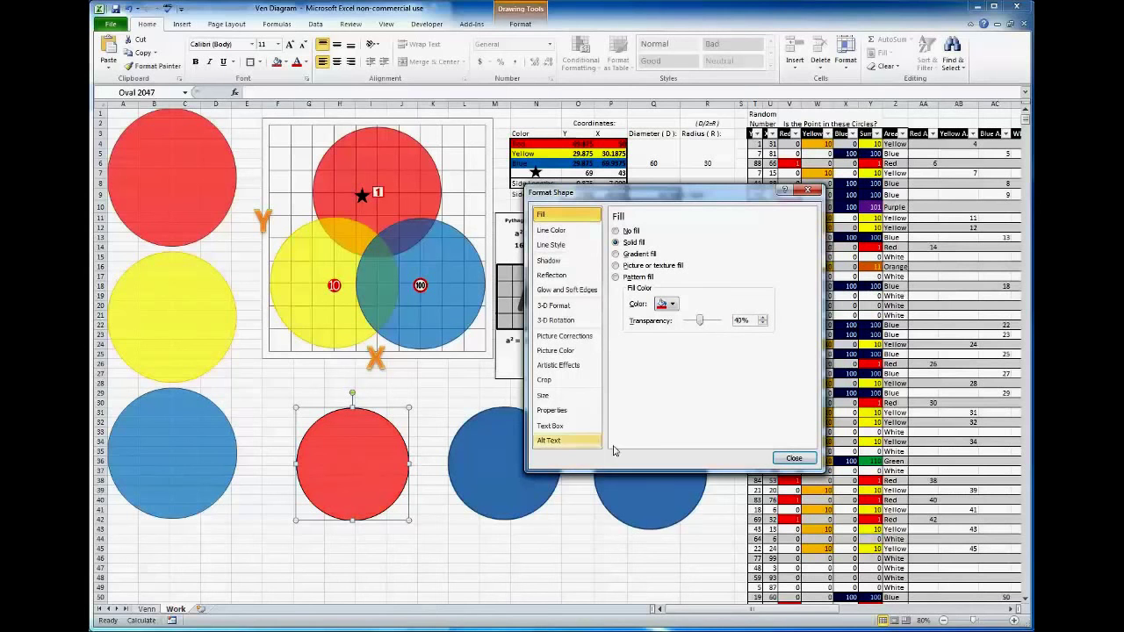
{"action": "left_click", "coordinate": [793, 459]}
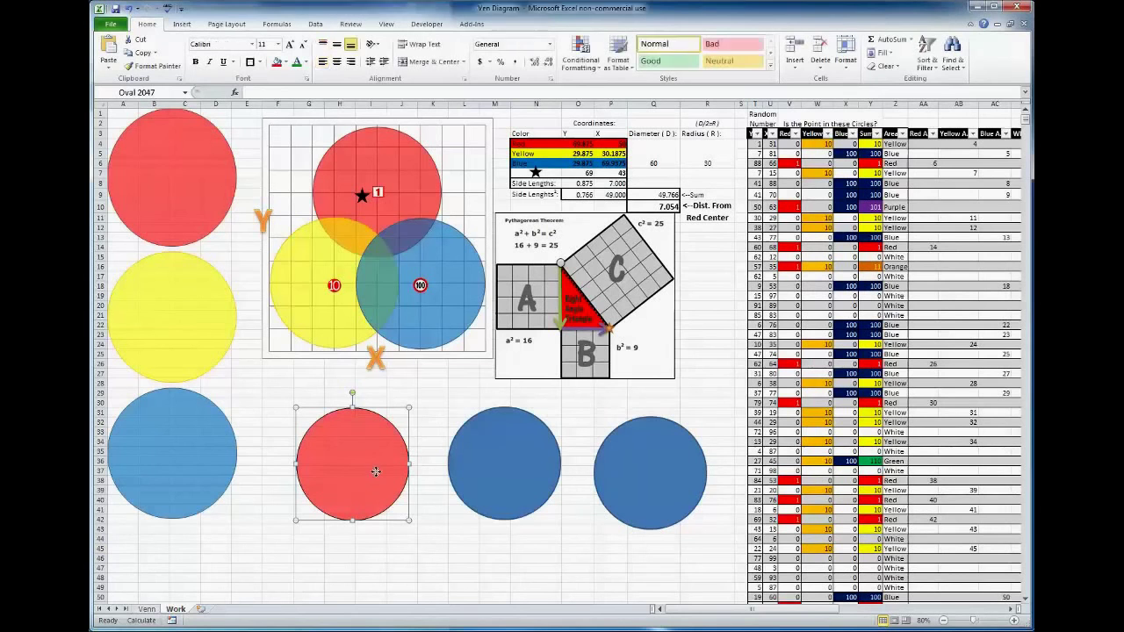
Delete the three trial circles below the Venn diagram.
{"action": "left_click", "coordinate": [518, 463]}
{"action": "key", "text": "Delete"}
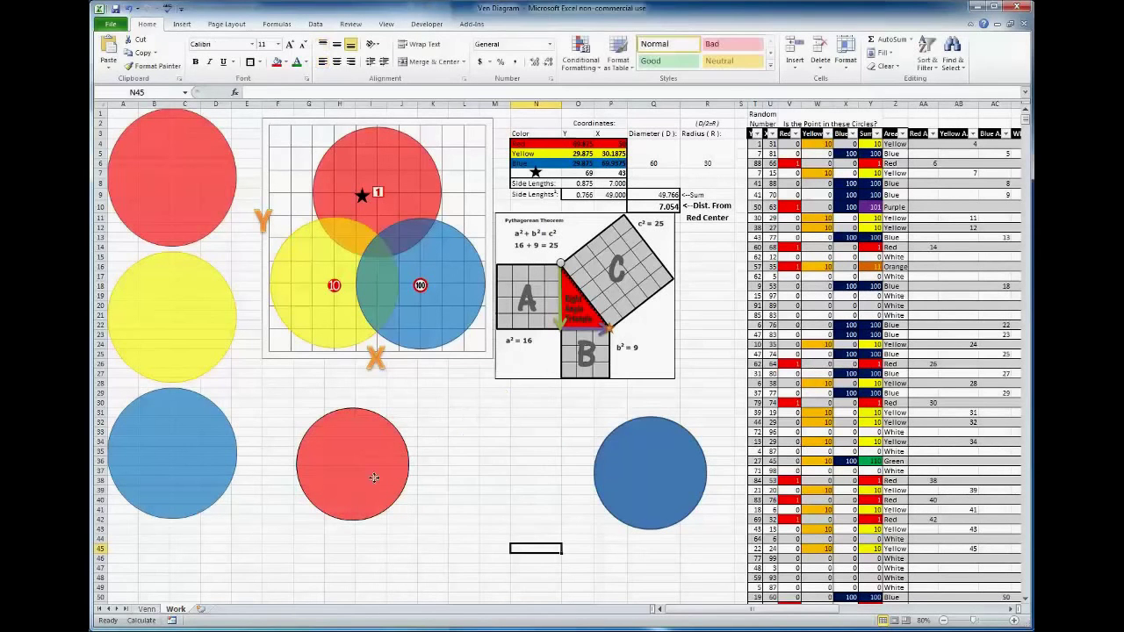
{"action": "left_click", "coordinate": [374, 479]}
{"action": "key", "text": "Delete"}
{"action": "left_click", "coordinate": [635, 501]}
{"action": "key", "text": "Delete"}
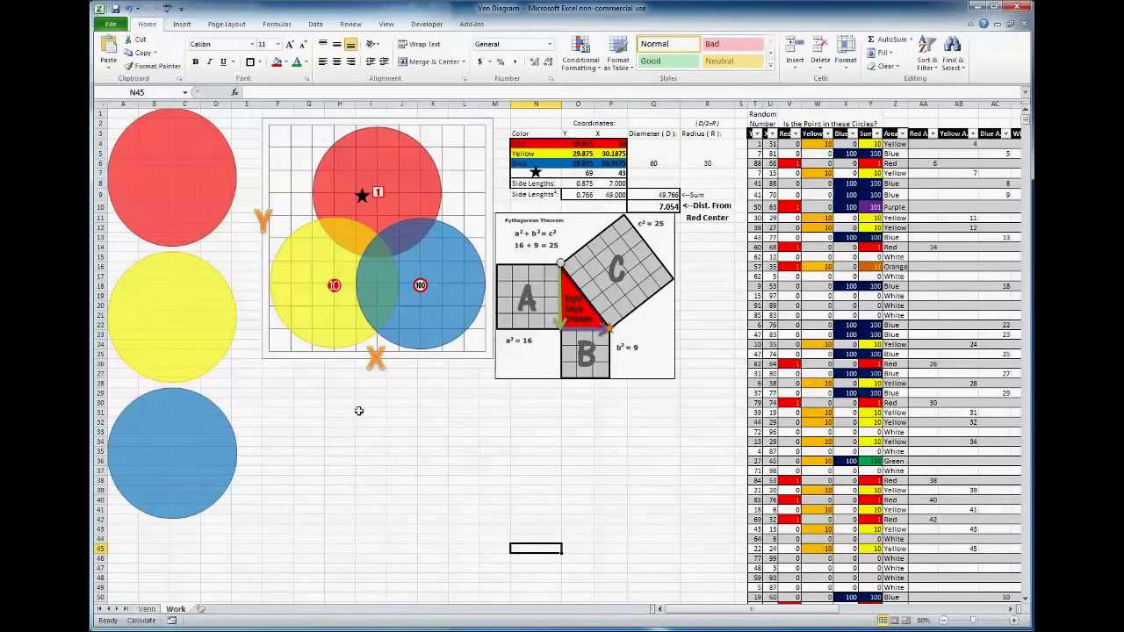
Insert an empty markers-only scatter chart at cell F31.
{"action": "left_click", "coordinate": [283, 410]}
{"action": "left_click", "coordinate": [184, 26]}
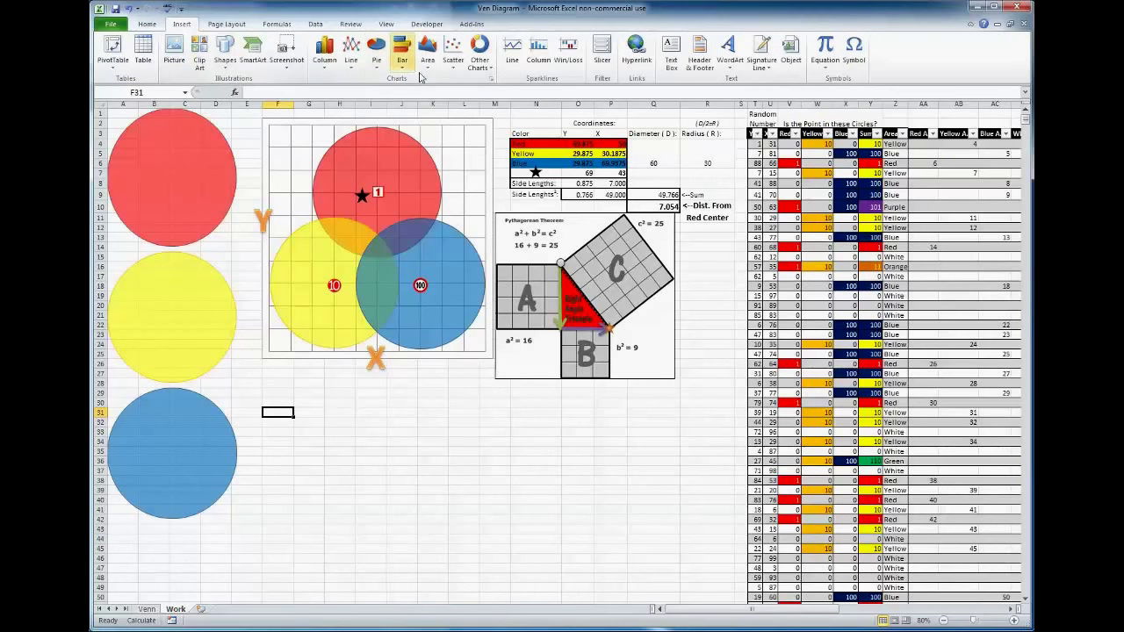
{"action": "left_click", "coordinate": [453, 51]}
{"action": "left_click", "coordinate": [459, 103]}
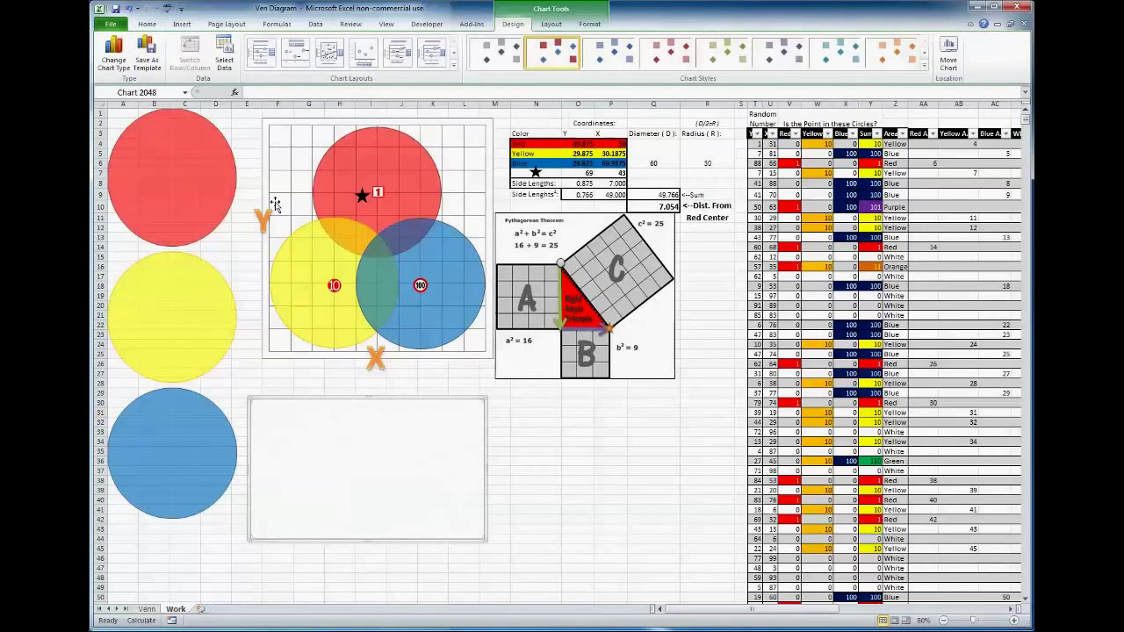
Add a chart series named Red C with X values from P4 and Y values from O4.
{"action": "left_click", "coordinate": [224, 58]}
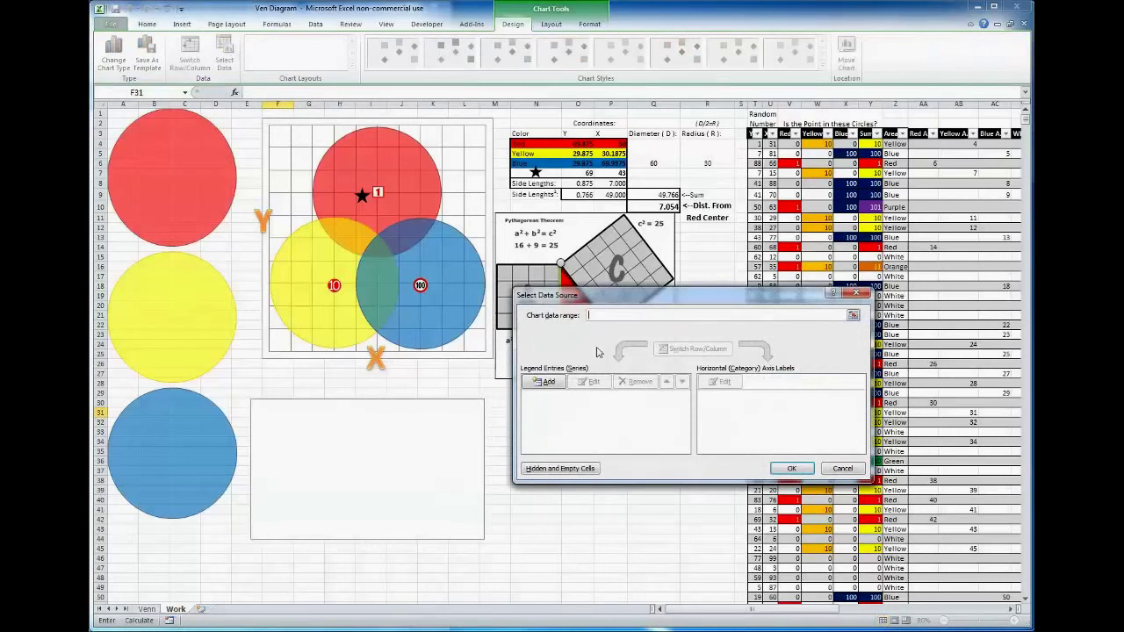
{"action": "left_click", "coordinate": [544, 382]}
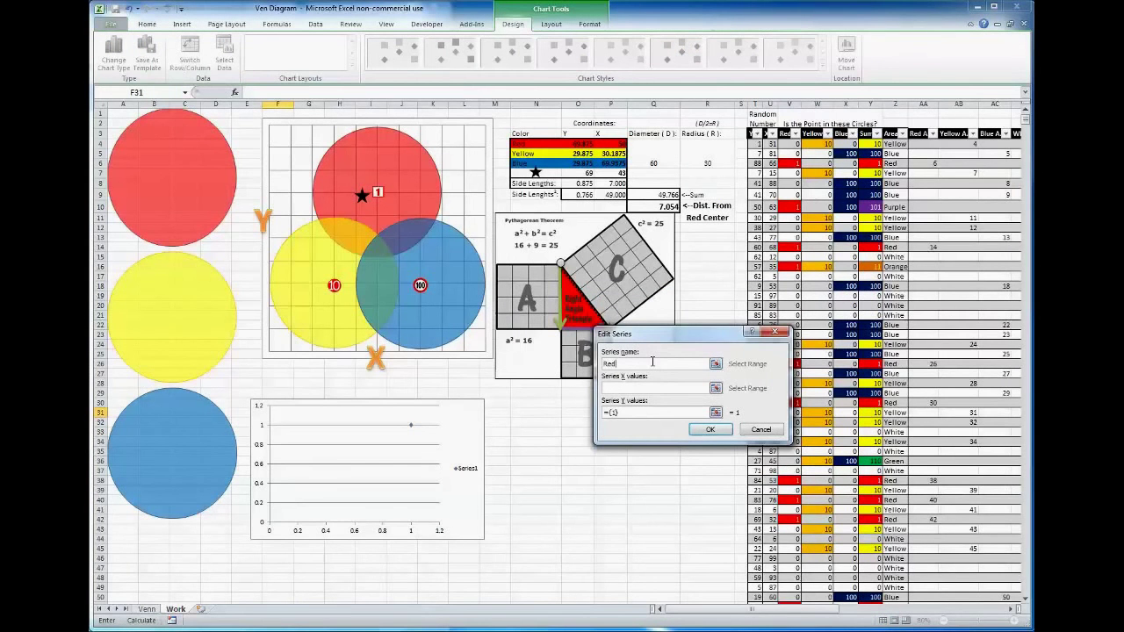
{"action": "type", "text": "Red C"}
{"action": "left_click", "coordinate": [657, 388]}
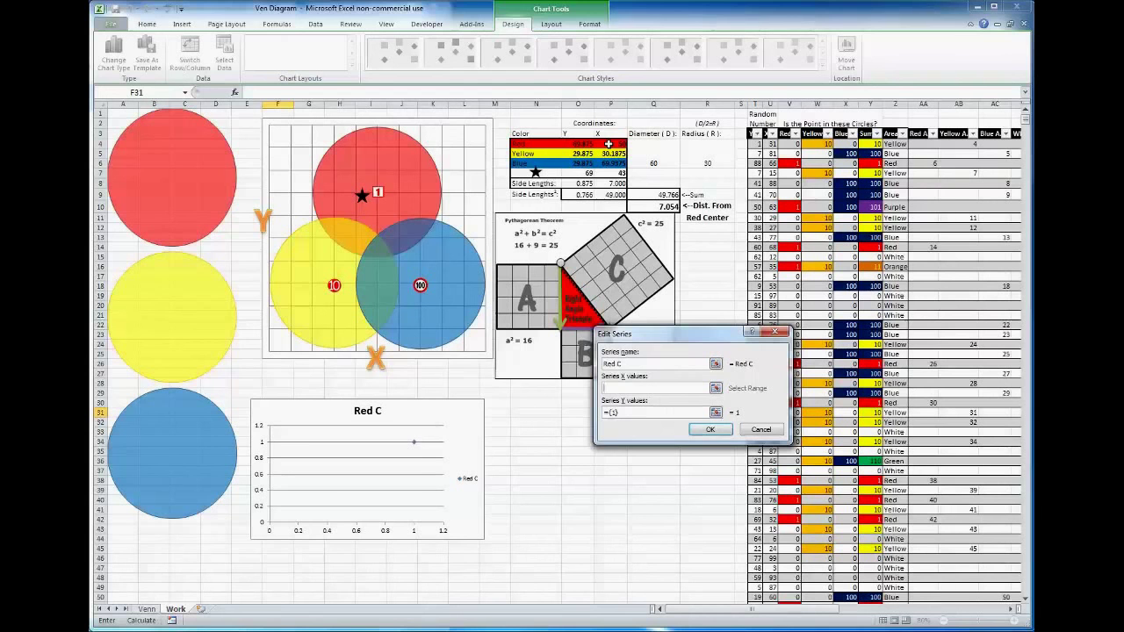
{"action": "left_click", "coordinate": [609, 145]}
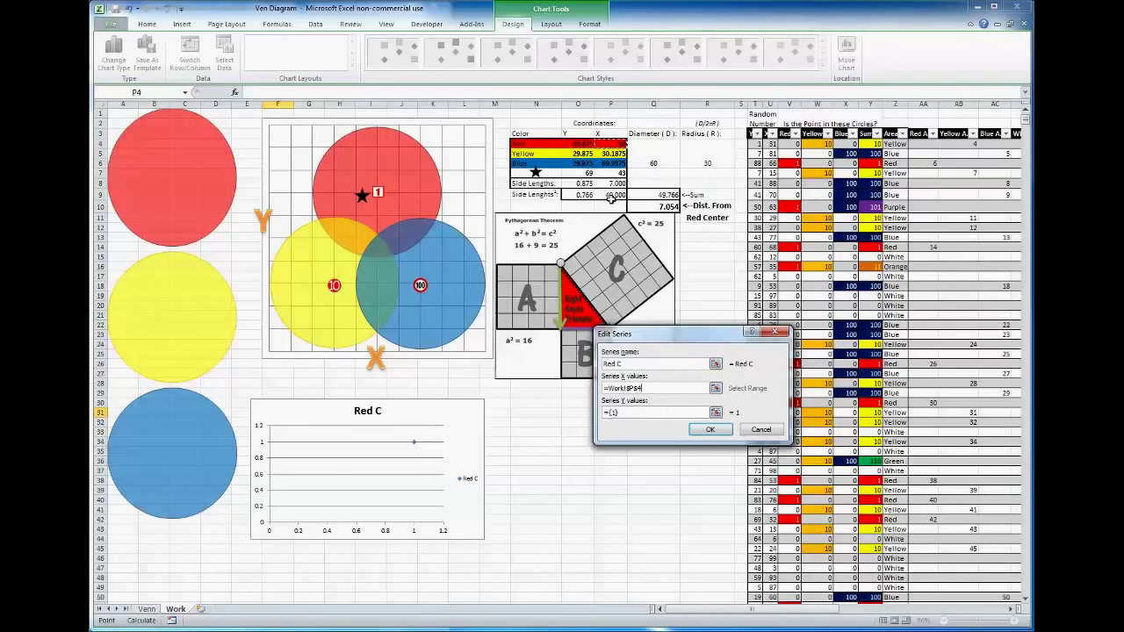
{"action": "left_click", "coordinate": [716, 411]}
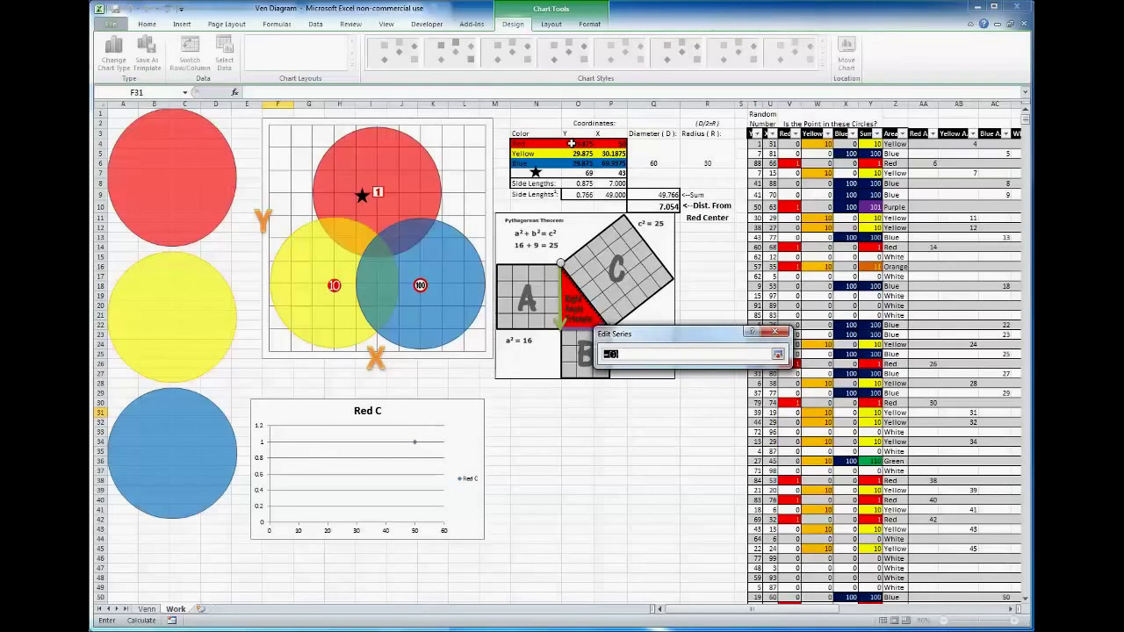
{"action": "left_click", "coordinate": [572, 144]}
{"action": "key", "text": "Return"}
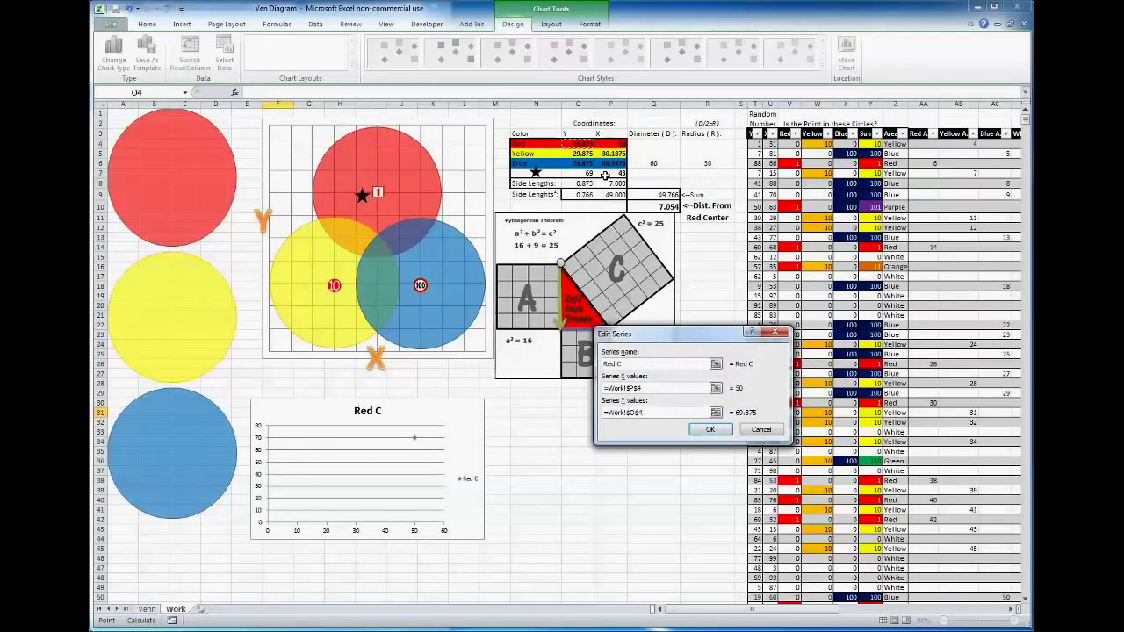
{"action": "left_click", "coordinate": [711, 430]}
Add a Yellow C series using P5 as its X value and O5 as its Y value.
{"action": "left_click", "coordinate": [543, 387]}
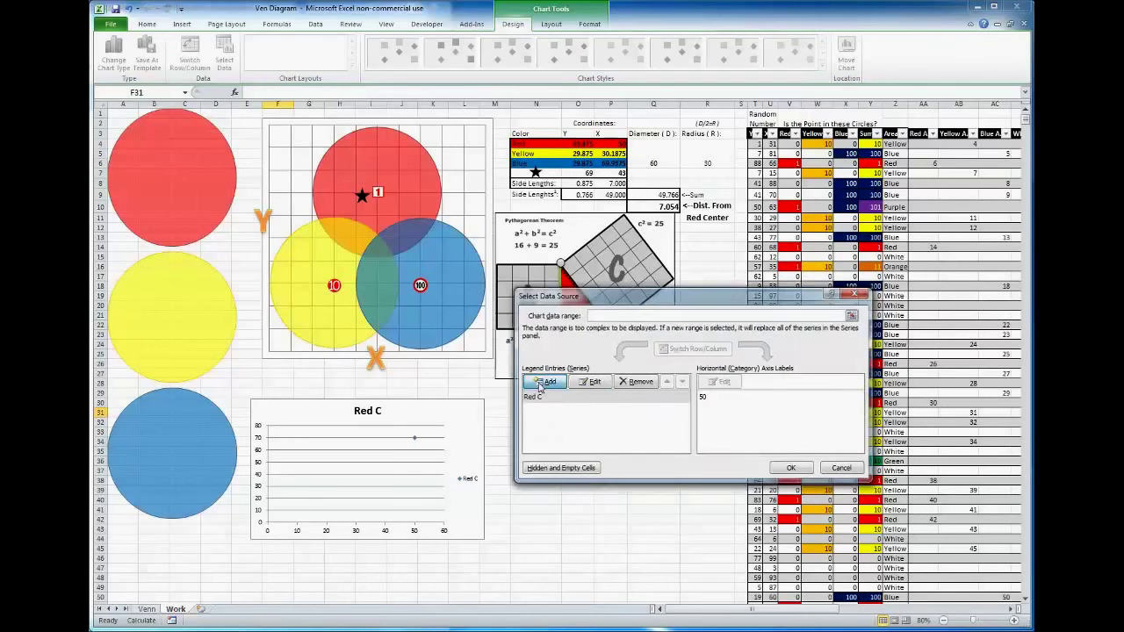
{"action": "type", "text": "Y"}
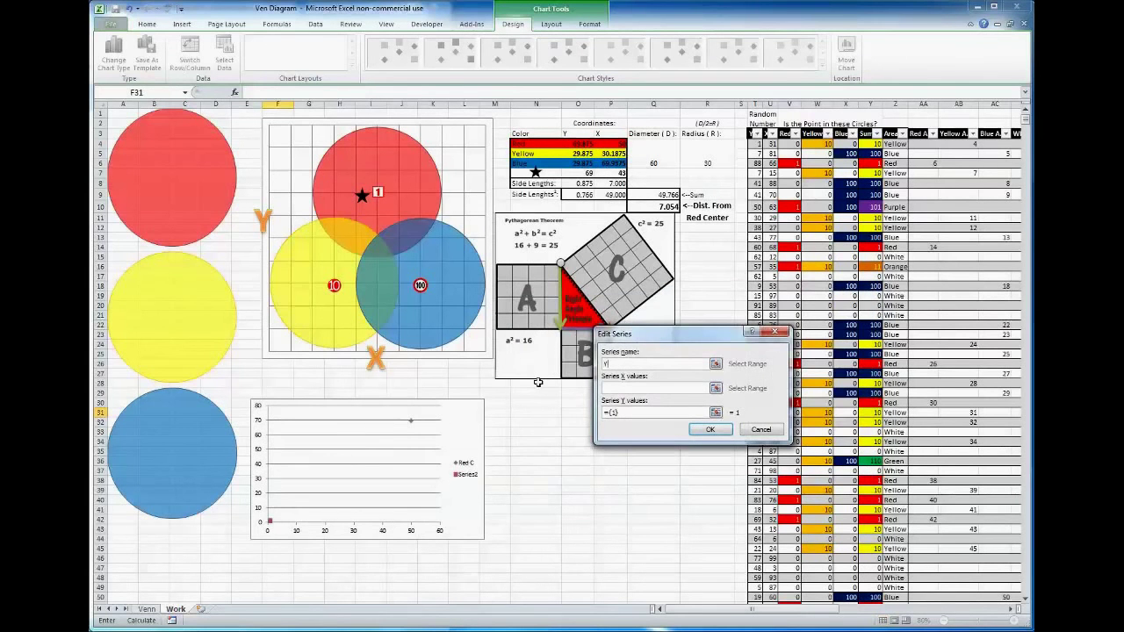
{"action": "type", "text": "ellow C"}
{"action": "left_click", "coordinate": [621, 387]}
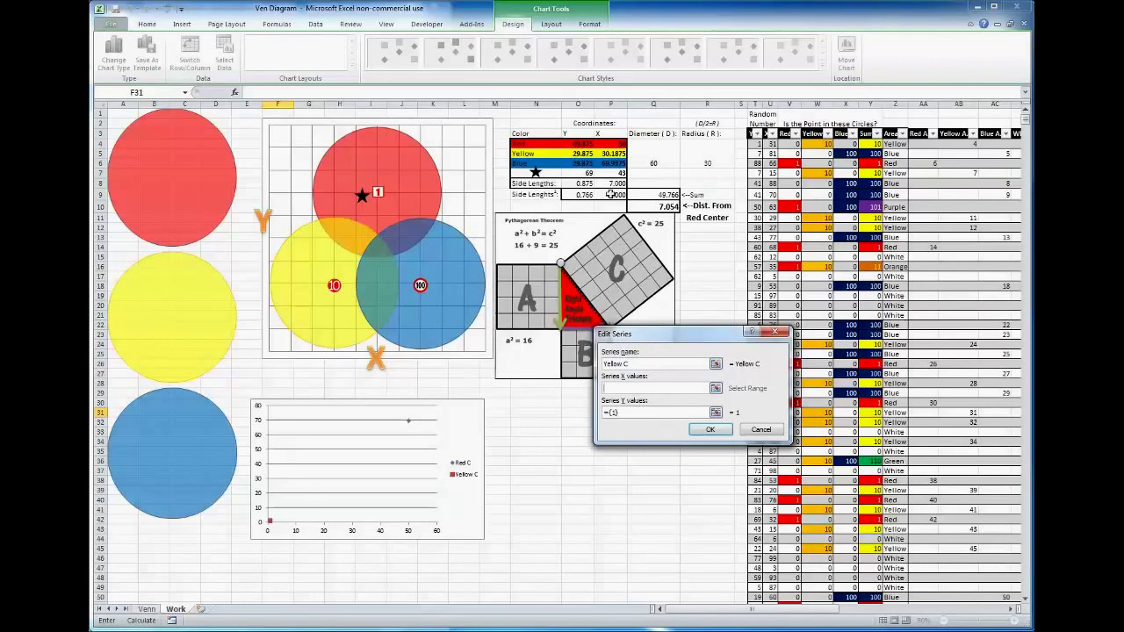
{"action": "left_click", "coordinate": [612, 155]}
{"action": "left_click", "coordinate": [641, 411]}
{"action": "key", "text": "BackSpace"}
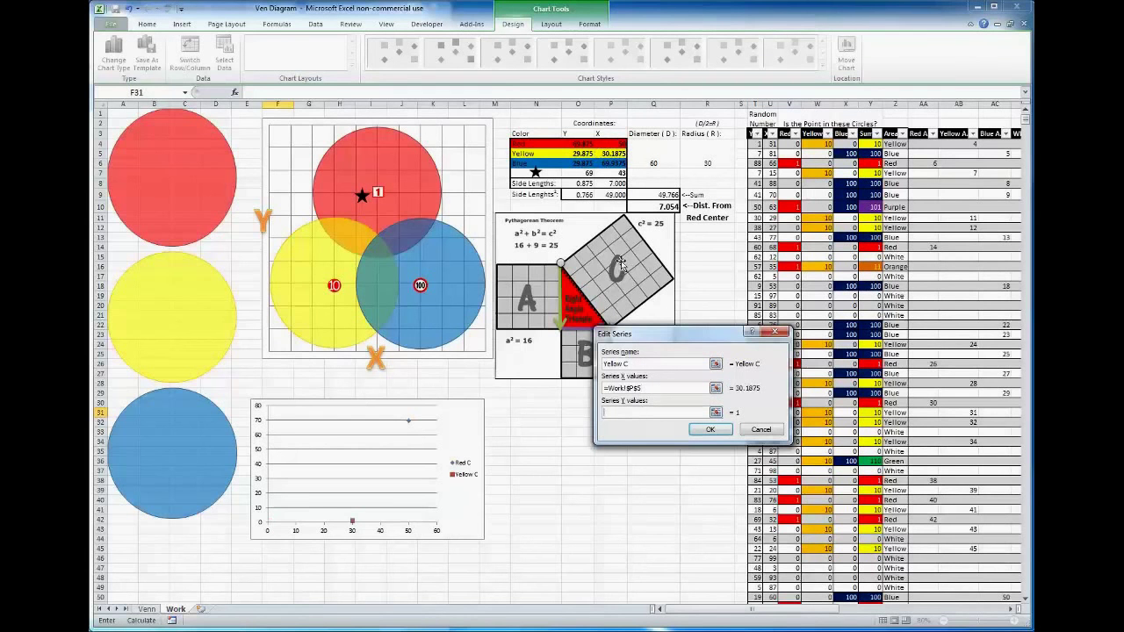
{"action": "left_click", "coordinate": [584, 154]}
{"action": "left_click", "coordinate": [710, 430]}
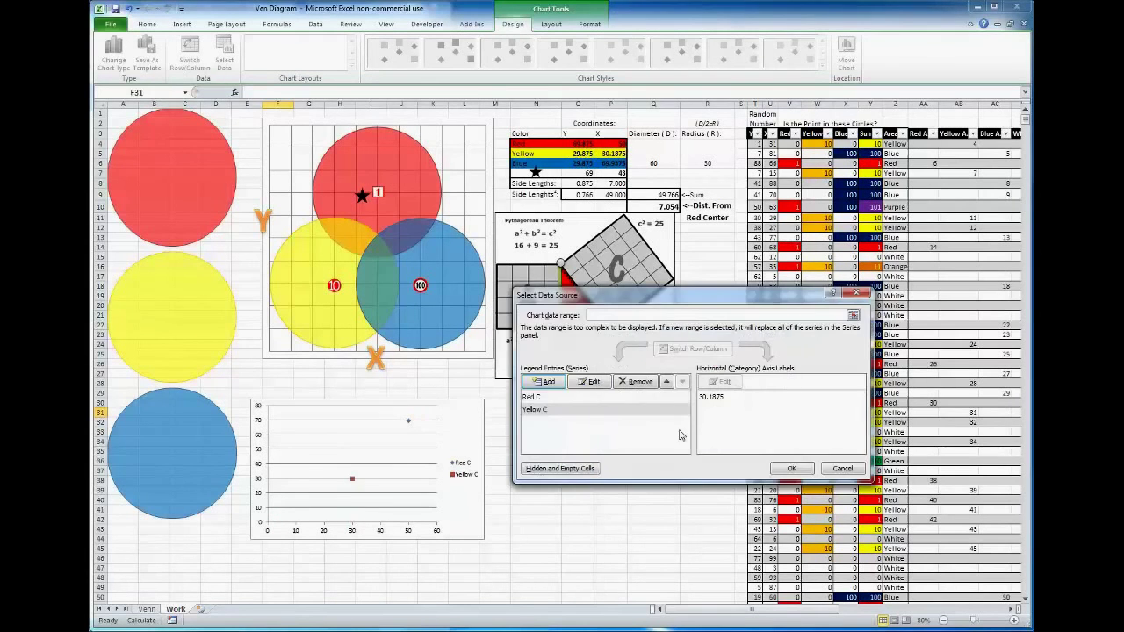
Add a Blue C series using P6 as X and O6 as Y, then apply the chart data.
{"action": "left_click", "coordinate": [548, 383]}
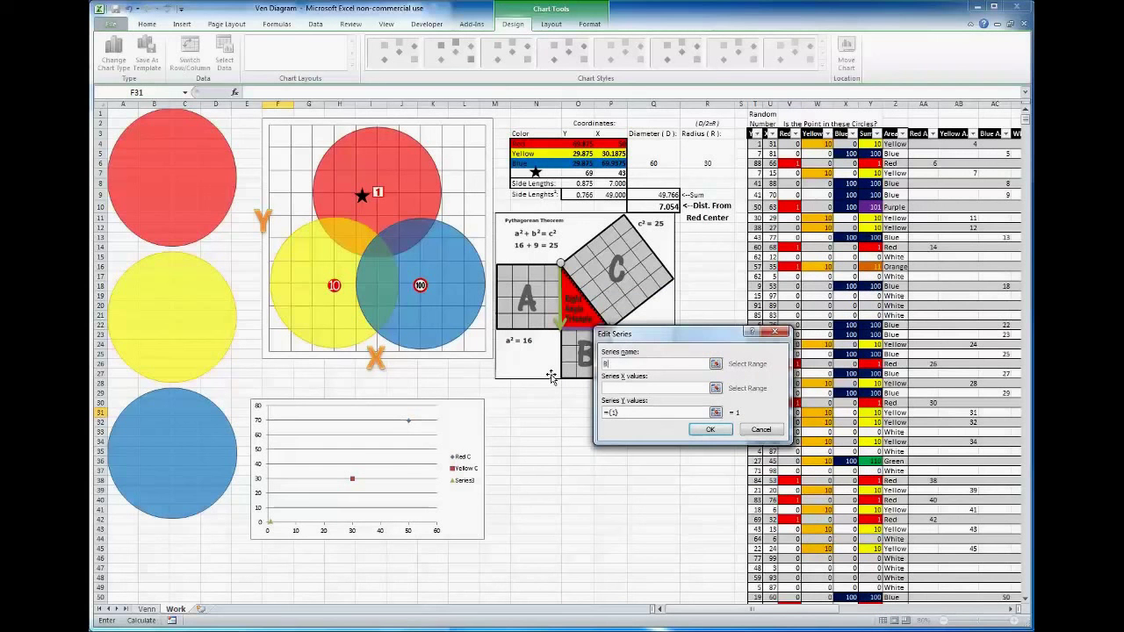
{"action": "type", "text": "Blue C"}
{"action": "left_click", "coordinate": [628, 387]}
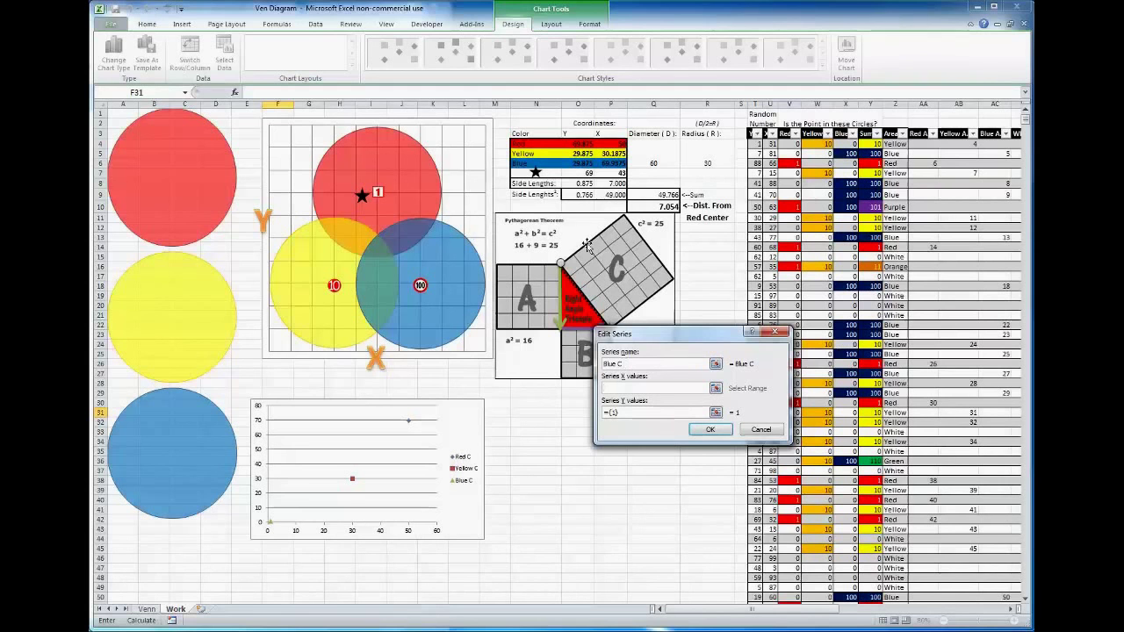
{"action": "left_click", "coordinate": [611, 164]}
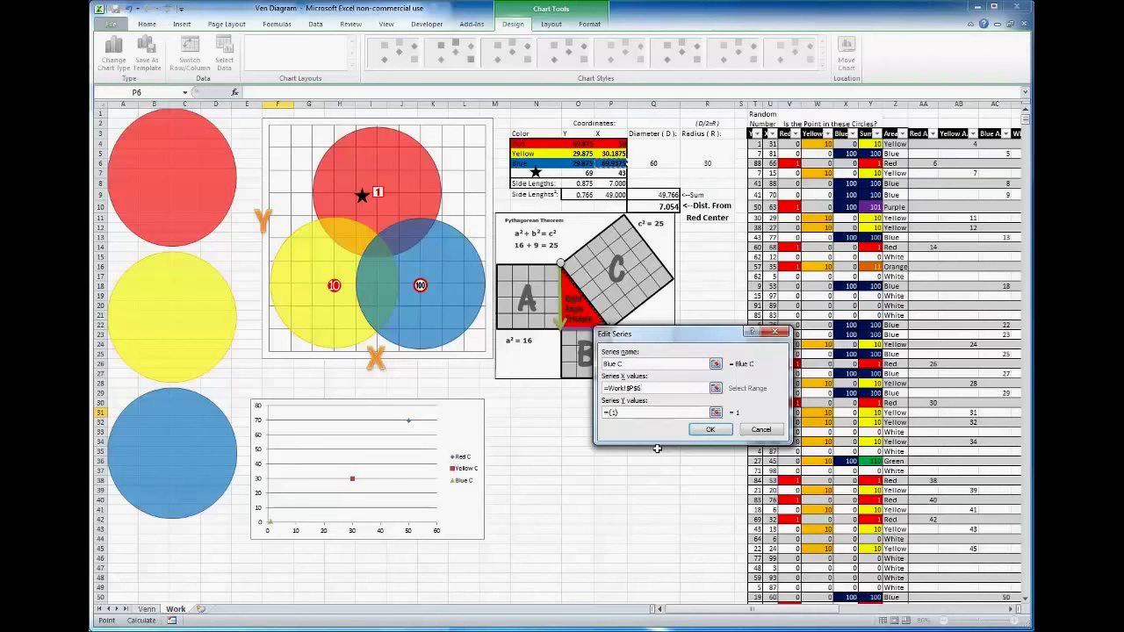
{"action": "left_click", "coordinate": [716, 412]}
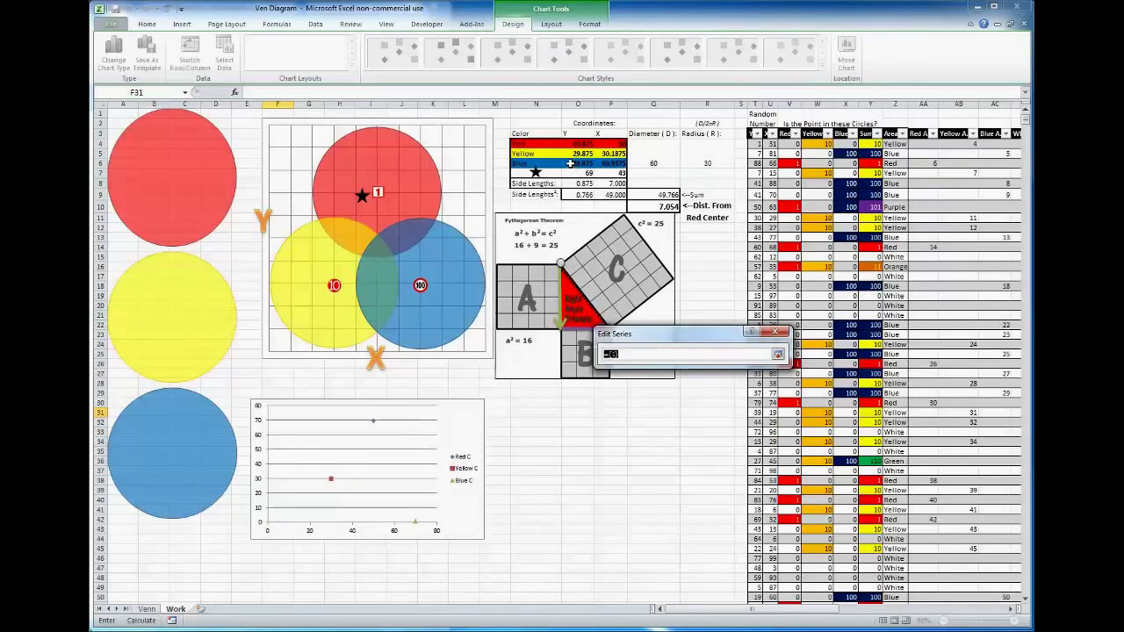
{"action": "left_click", "coordinate": [570, 163]}
{"action": "left_click", "coordinate": [779, 355]}
{"action": "left_click", "coordinate": [710, 430]}
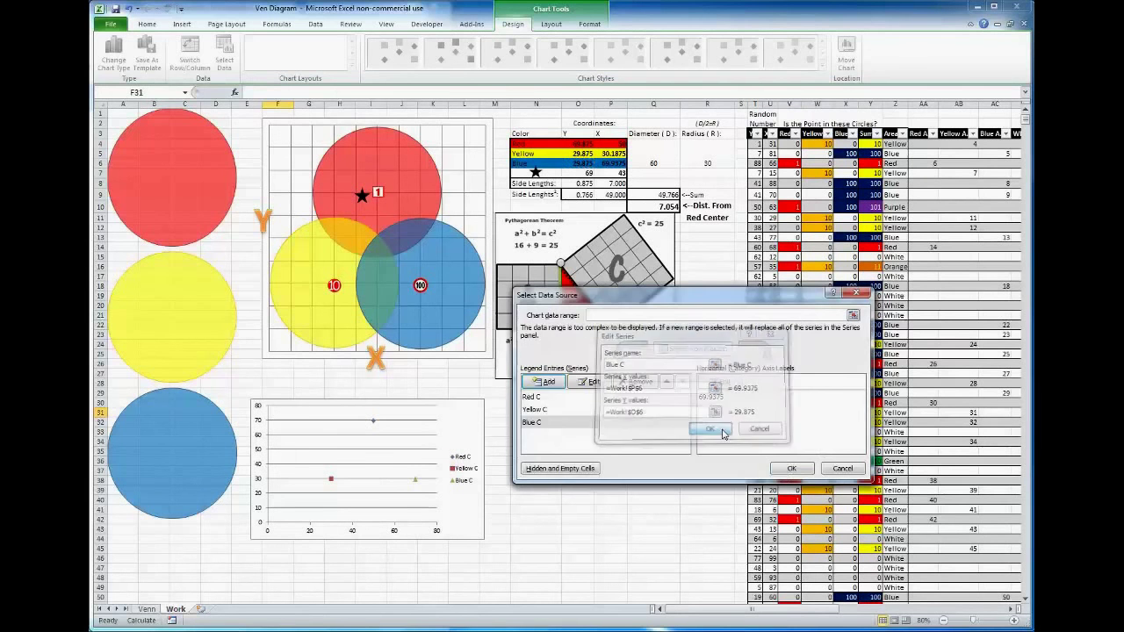
{"action": "left_click", "coordinate": [787, 468]}
{"action": "left_click", "coordinate": [612, 500]}
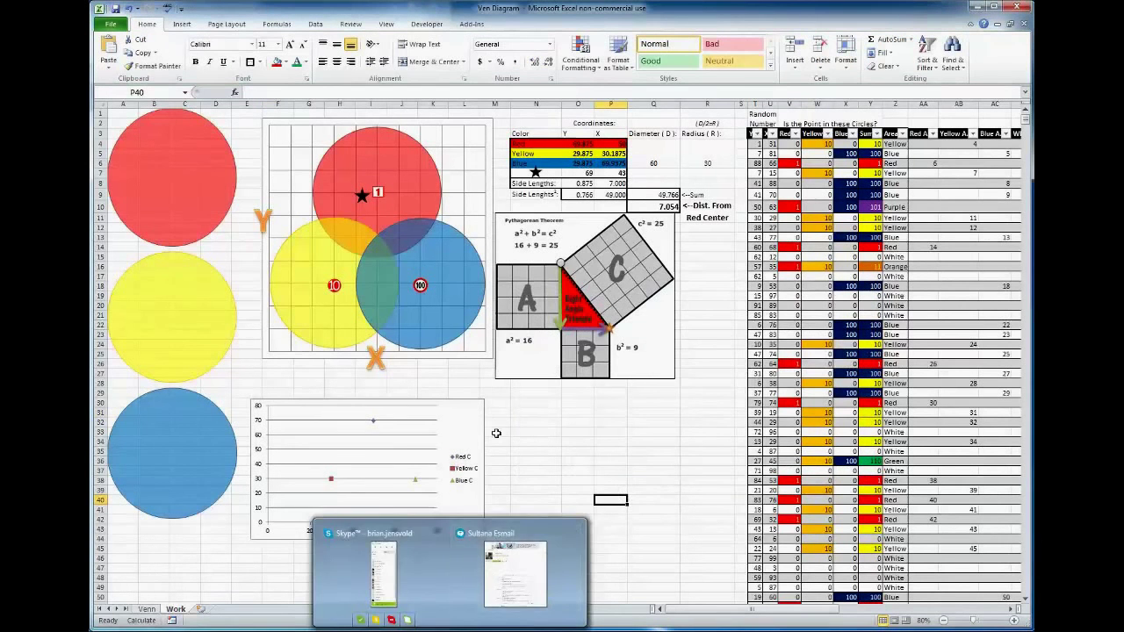
Enlarge the lower chart by dragging its corner down and right.
{"action": "scroll", "coordinate": [497, 435], "scroll_direction": "down", "scroll_amount": 2}
{"action": "scroll", "coordinate": [492, 413], "scroll_direction": "down", "scroll_amount": 3}
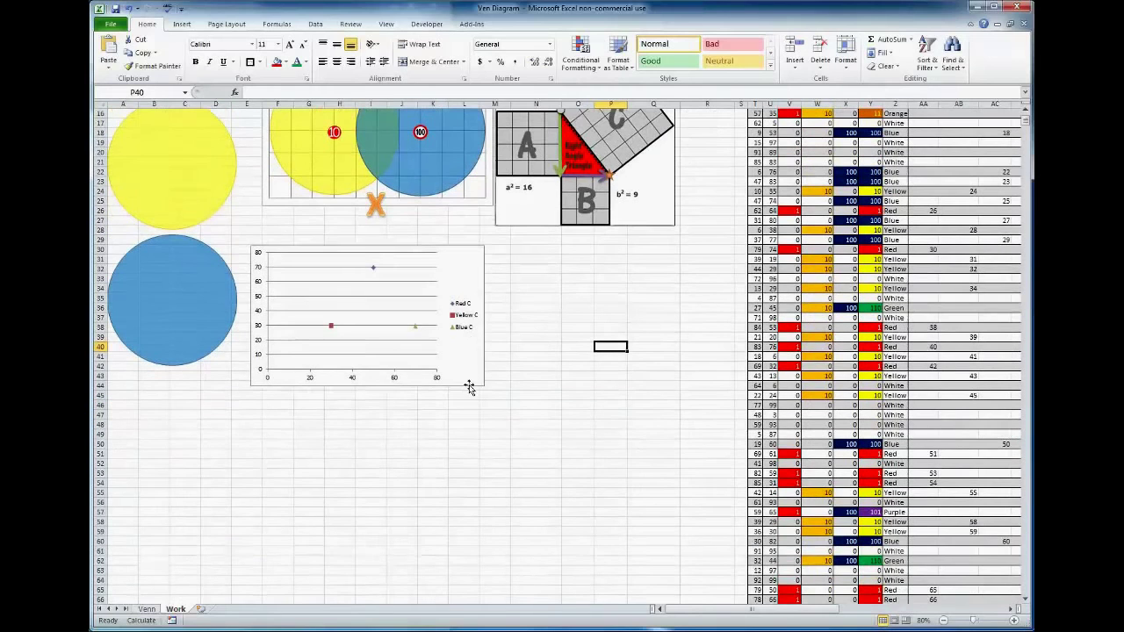
{"action": "left_click", "coordinate": [475, 366]}
{"action": "left_click_drag", "start_coordinate": [483, 383], "coordinate": [698, 567]}
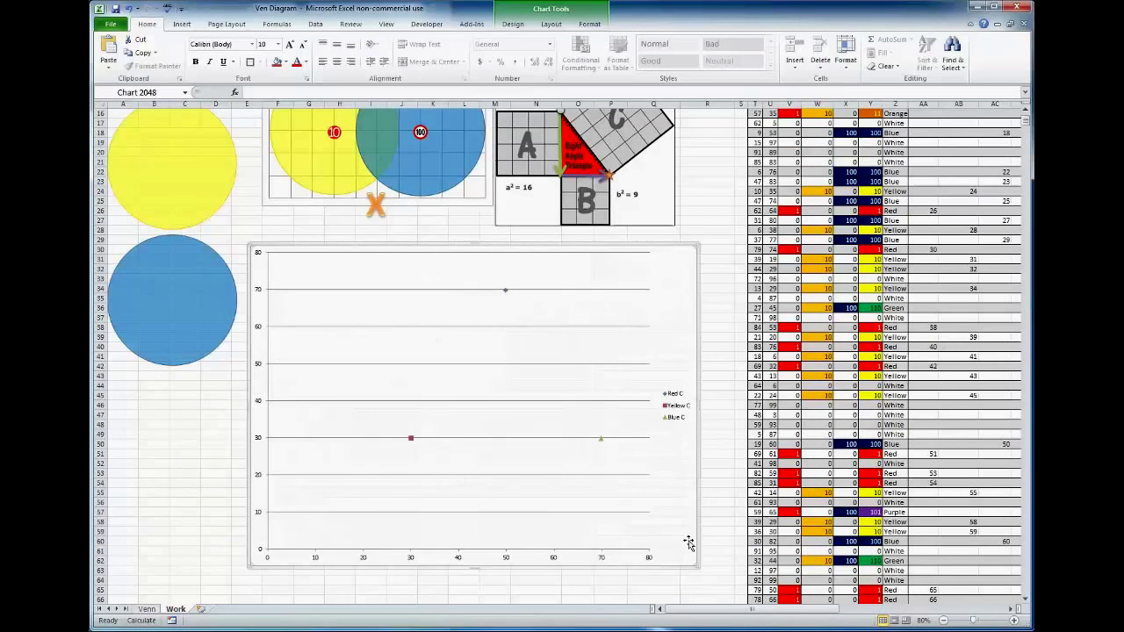
Delete the legend and both the vertical and horizontal axes from the chart.
{"action": "left_click", "coordinate": [681, 410]}
{"action": "key", "text": "Delete"}
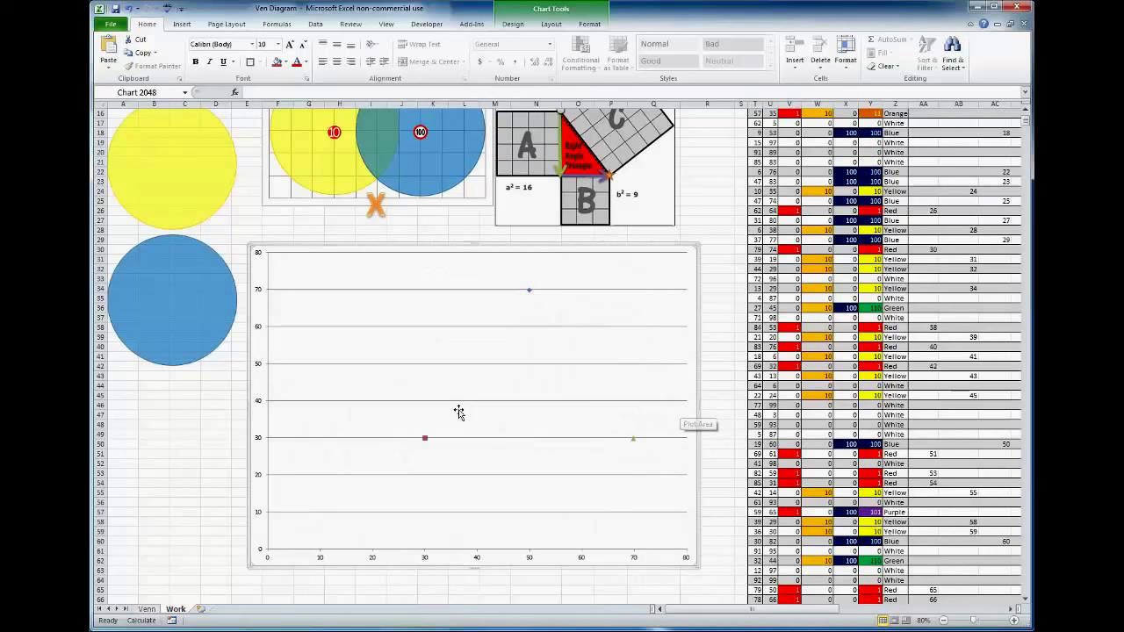
{"action": "left_click", "coordinate": [261, 368]}
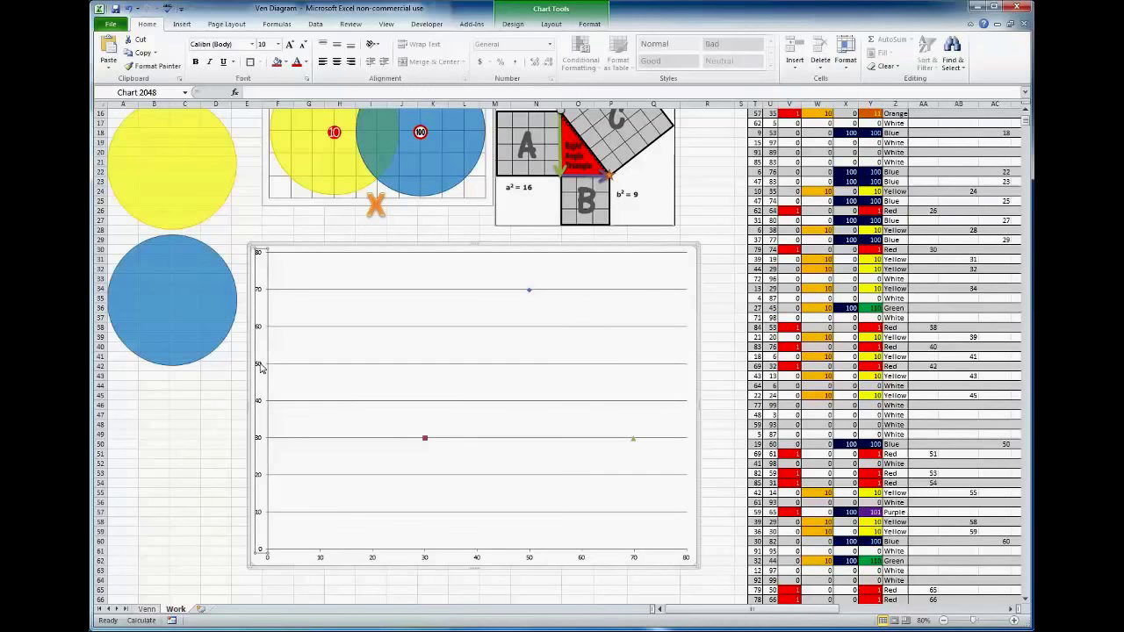
{"action": "key", "text": "Delete"}
{"action": "left_click", "coordinate": [421, 560]}
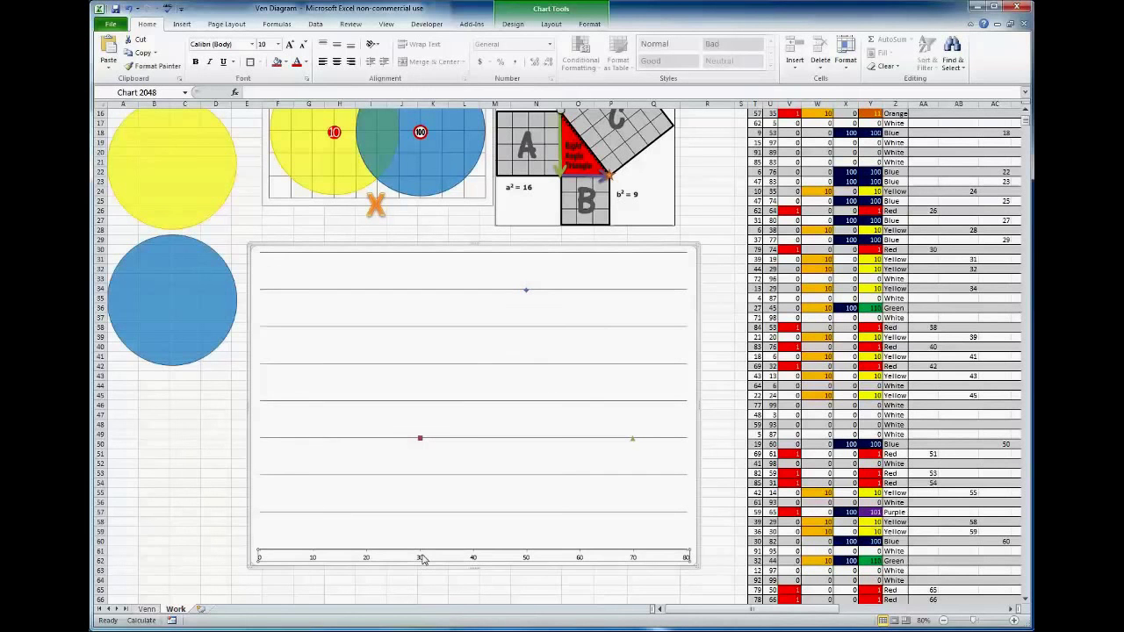
{"action": "key", "text": "Delete"}
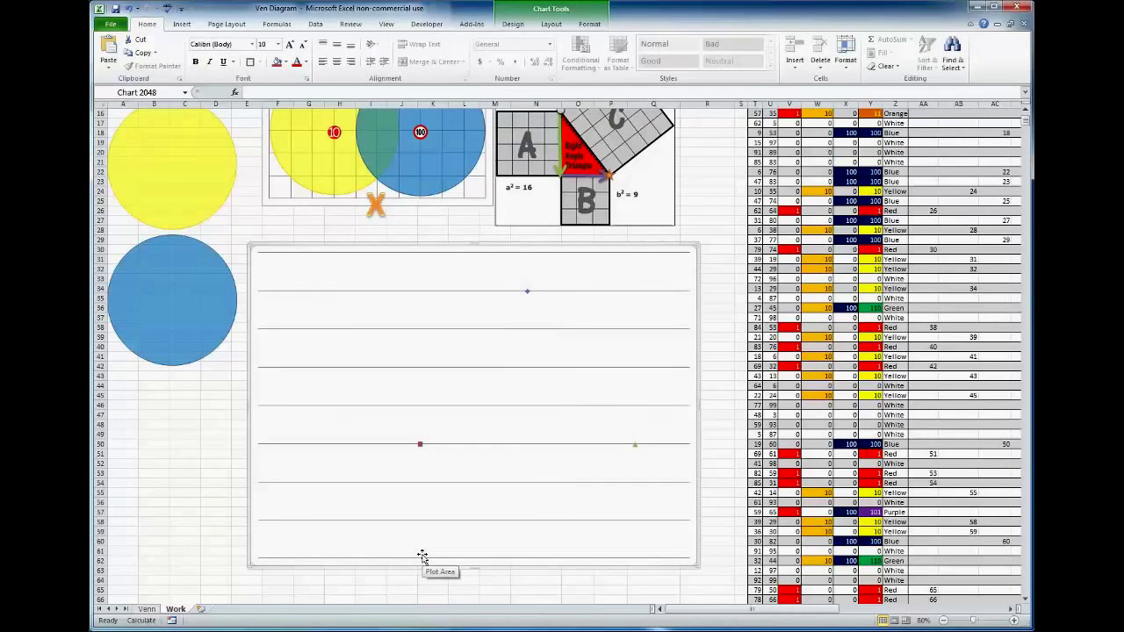
{"action": "left_click", "coordinate": [526, 291]}
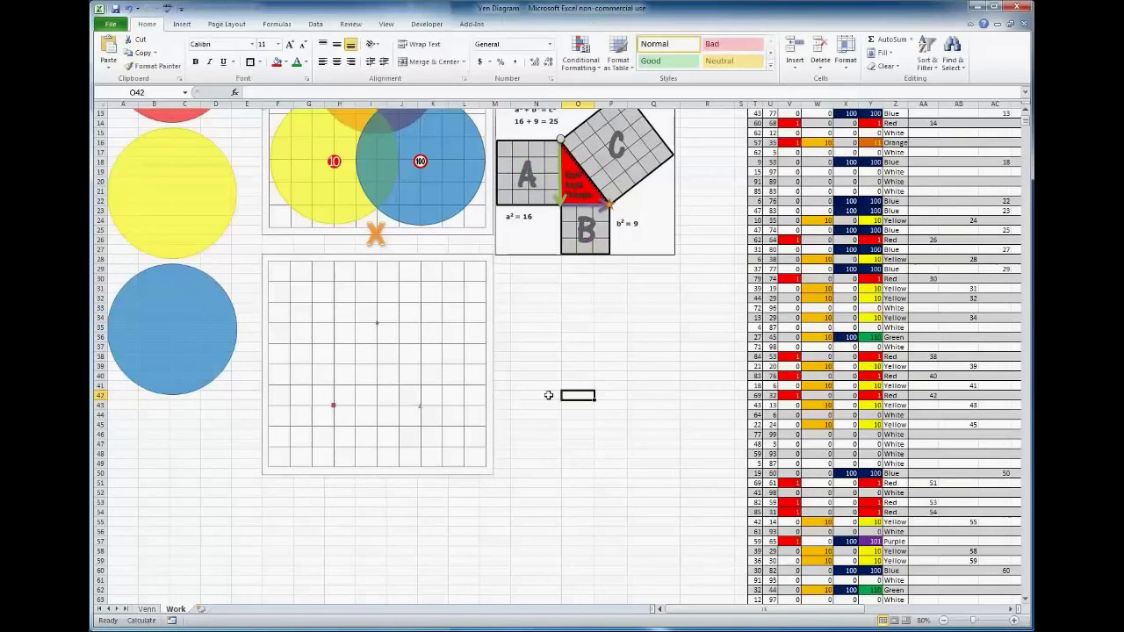
Scroll back up to the lower chart and nudge the selection left and up with the arrow keys.
{"action": "scroll", "coordinate": [492, 351], "scroll_direction": "up", "scroll_amount": 2}
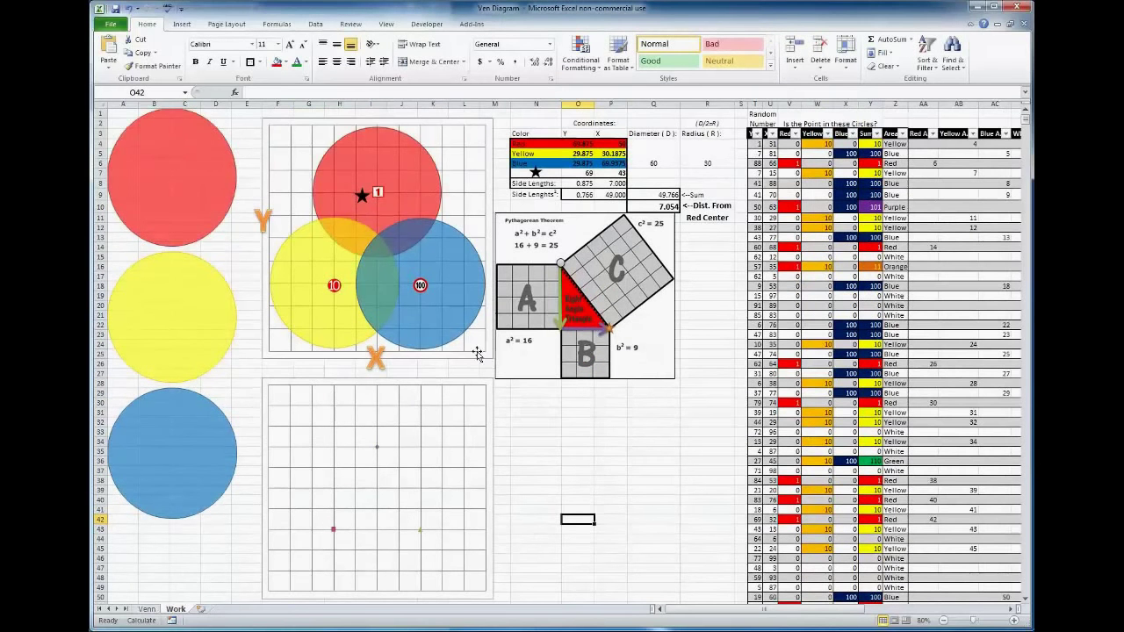
{"action": "key", "text": "Left"}
{"action": "key", "text": "Up"}
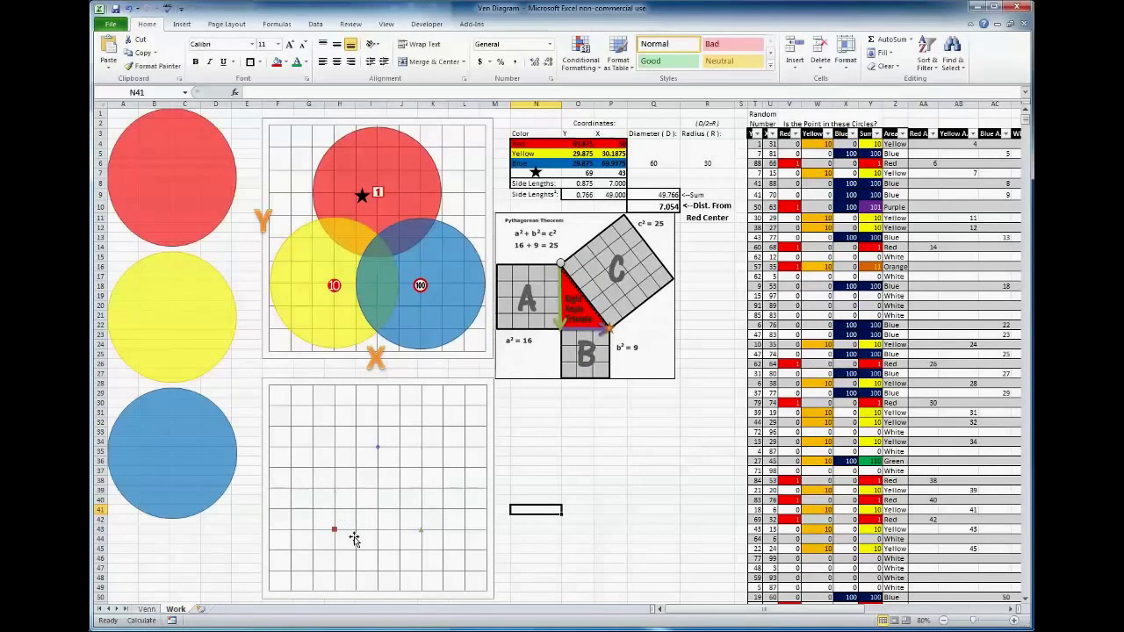
Paste the red, yellow and blue circles onto the Red C, Yellow C and Blue C series markers.
{"action": "left_click", "coordinate": [216, 191]}
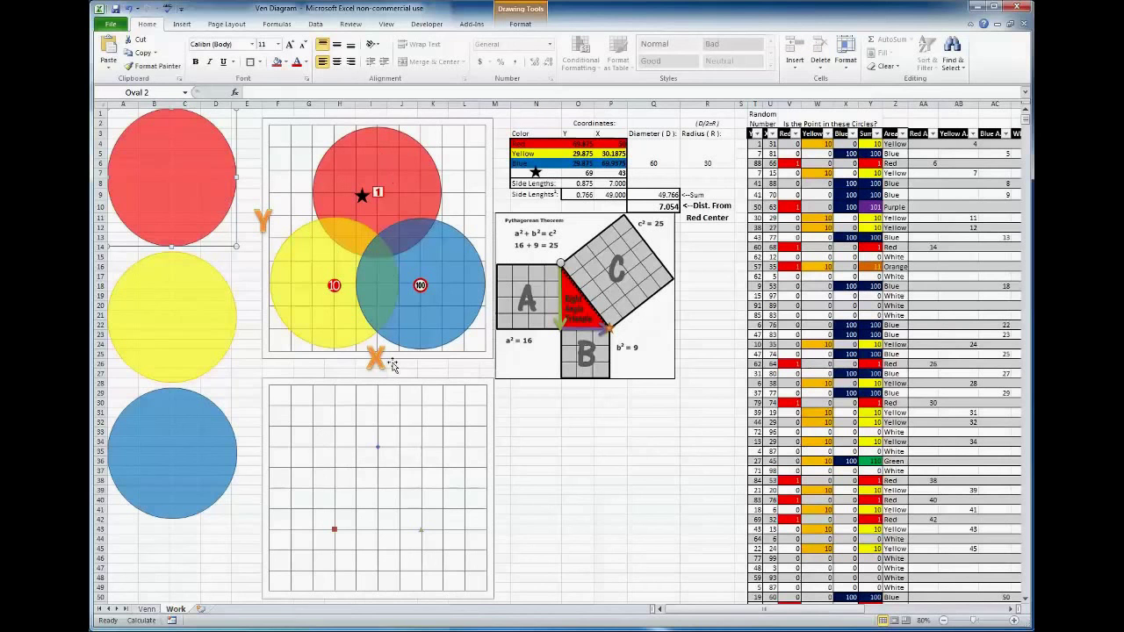
{"action": "left_click", "coordinate": [379, 448]}
{"action": "key", "text": "ctrl+v"}
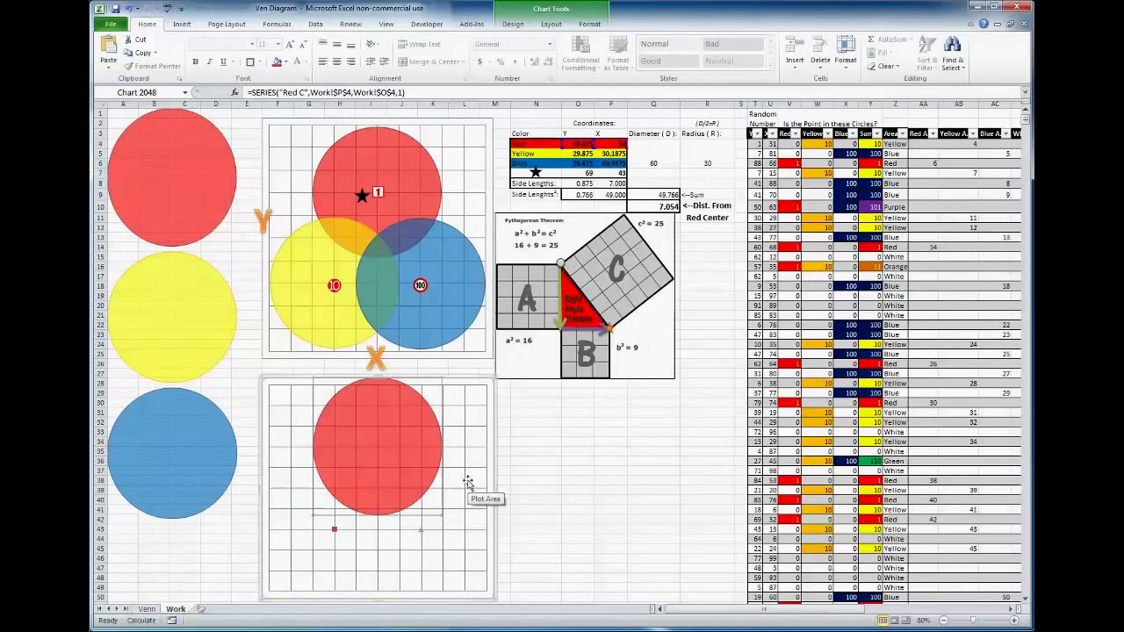
{"action": "left_click", "coordinate": [194, 344]}
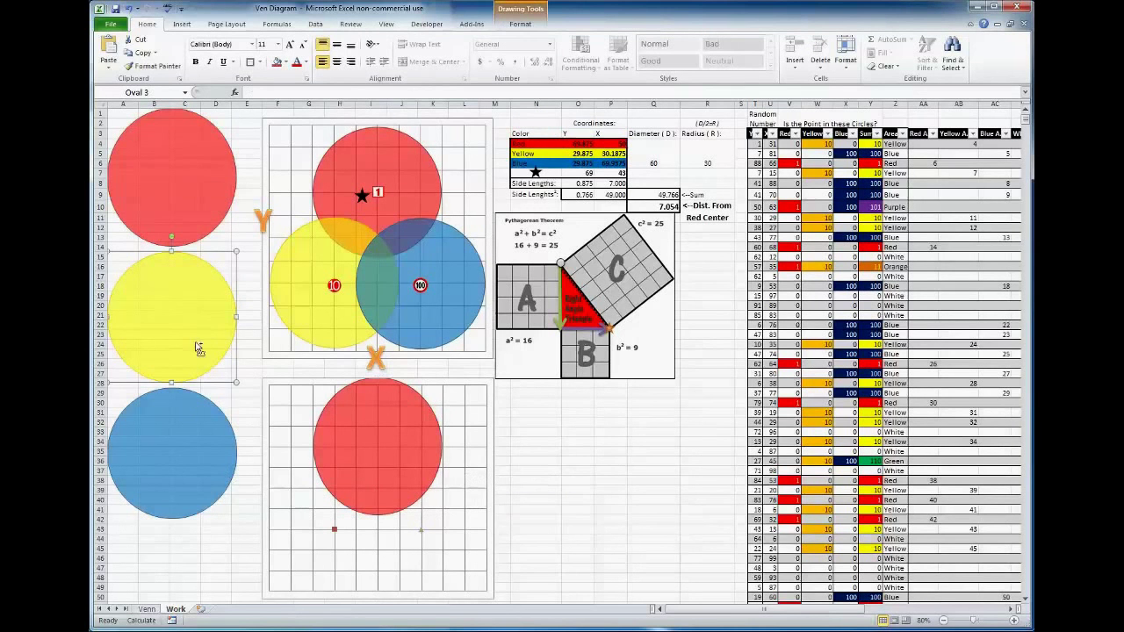
{"action": "key", "text": "ctrl+c"}
{"action": "left_click", "coordinate": [335, 529]}
{"action": "key", "text": "ctrl+v"}
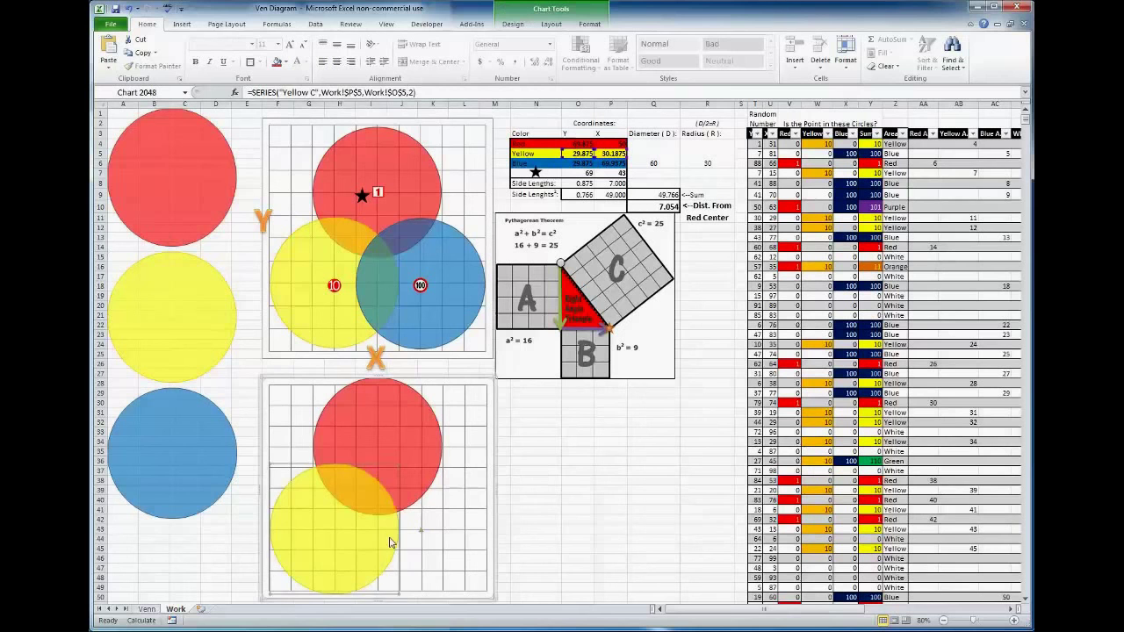
{"action": "left_click", "coordinate": [180, 479]}
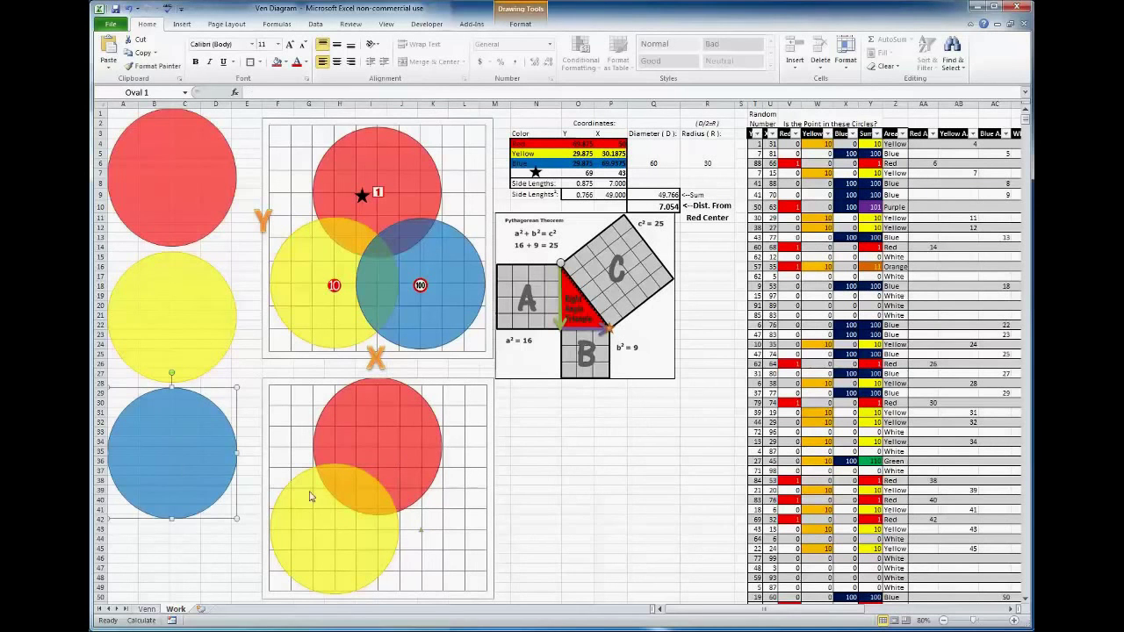
{"action": "left_click", "coordinate": [421, 529]}
{"action": "key", "text": "ctrl+v"}
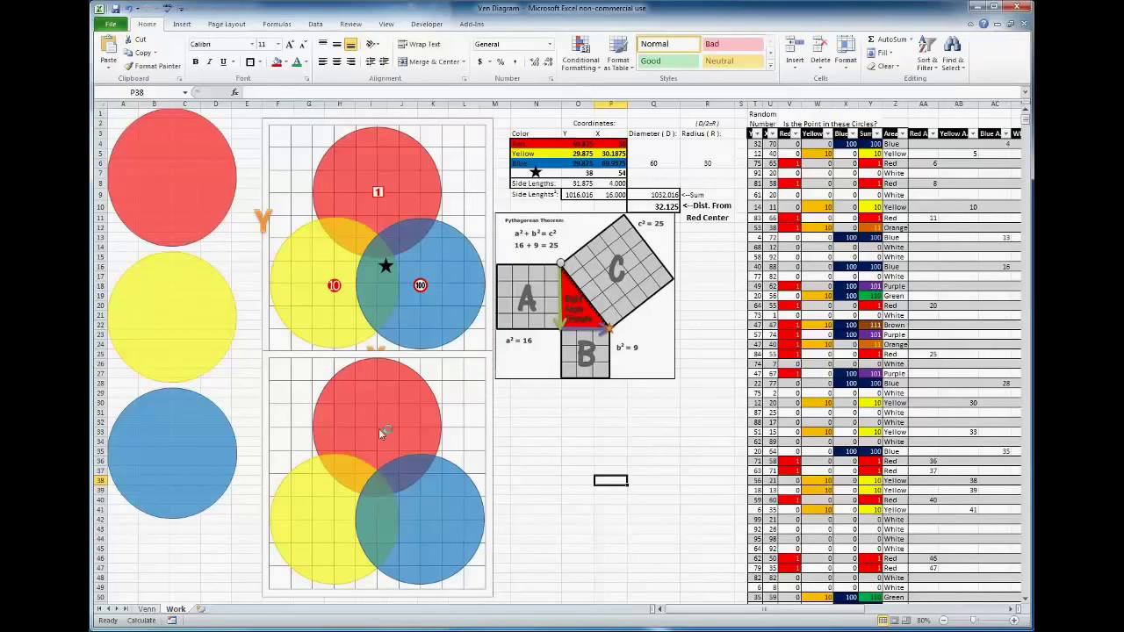
Drag the lower Venn chart down and right, clear of the original diagram.
{"action": "mouse_move", "coordinate": [372, 400]}
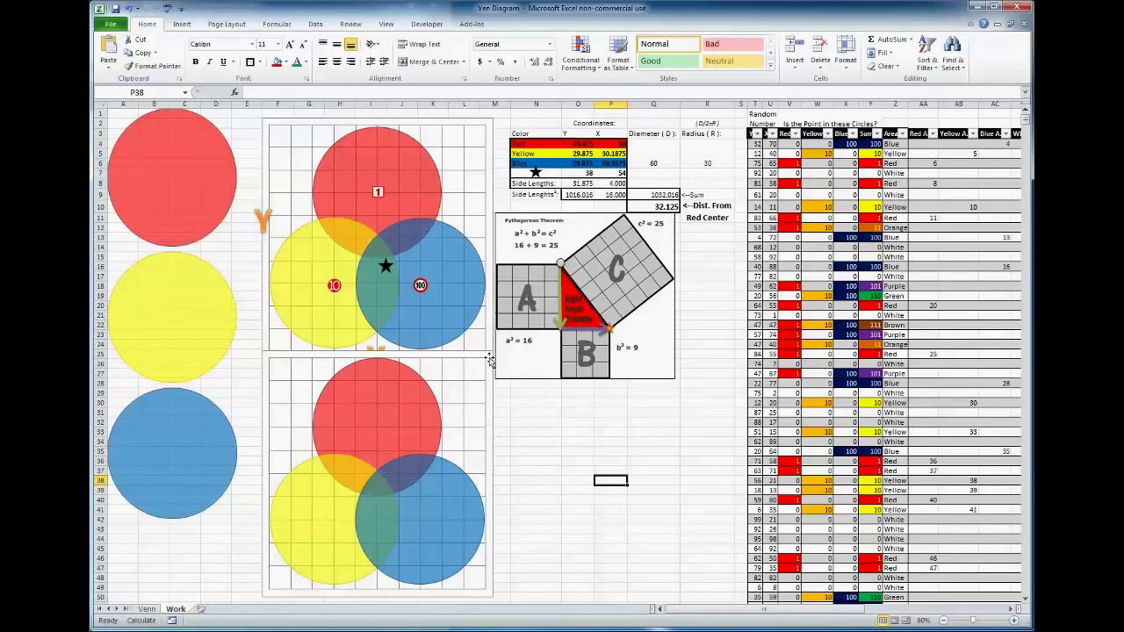
{"action": "left_click_drag", "start_coordinate": [491, 360], "coordinate": [590, 537]}
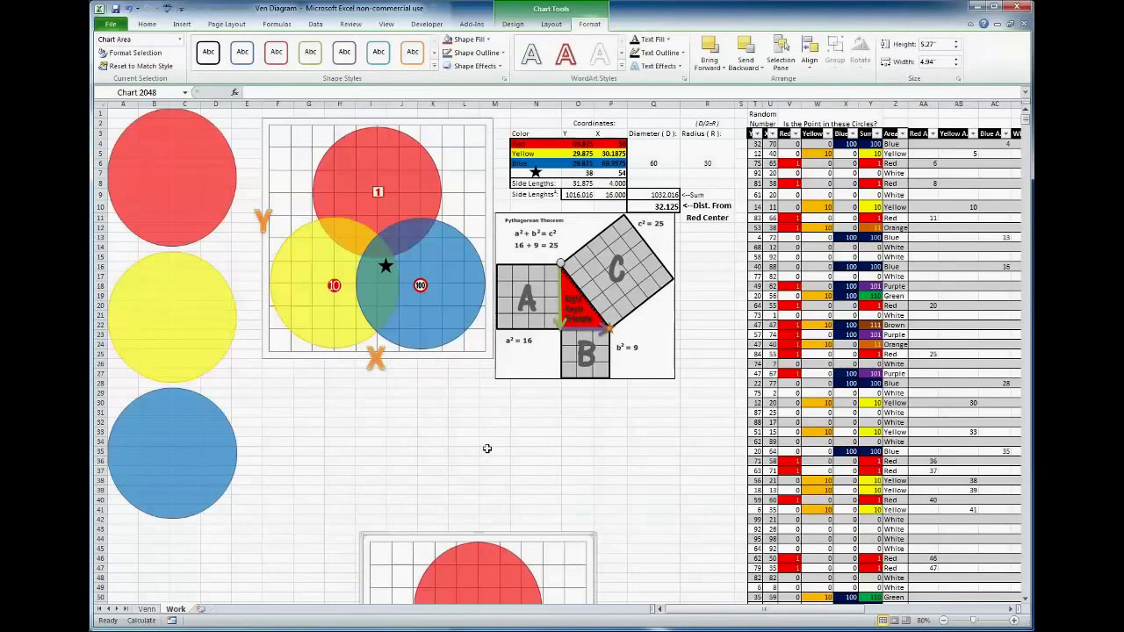